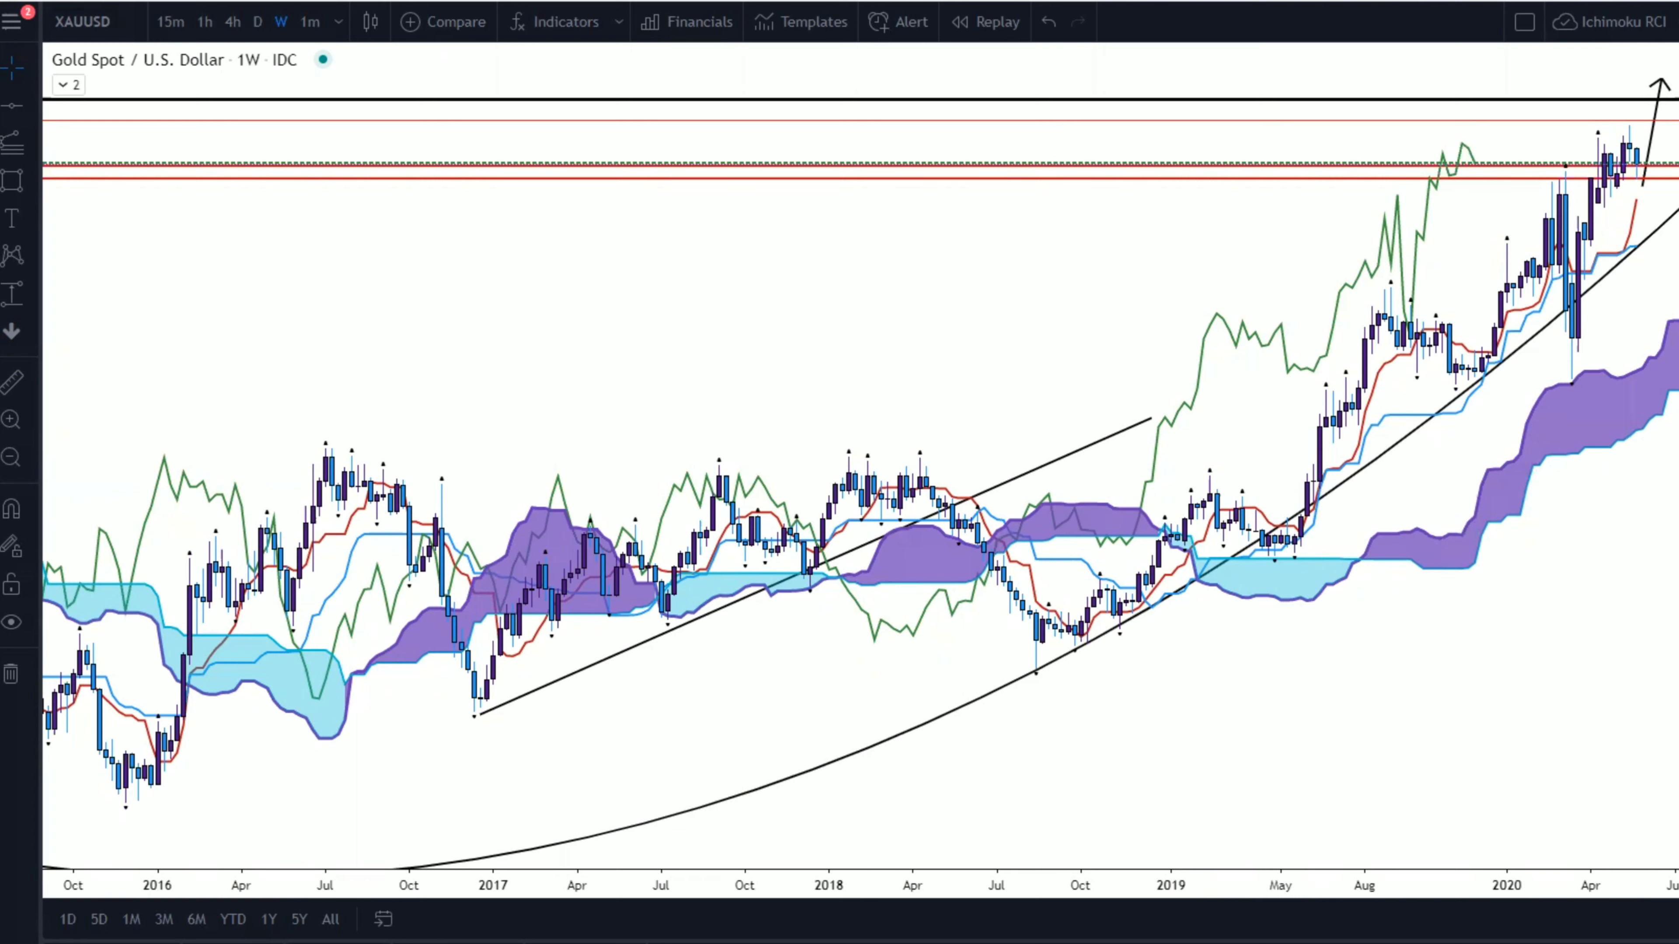
Mark the rising 2020 cloud and circle the early-2019 consolidation freehand, hide the chart drawings and clear the freehand marks.
left_click_drag(1613, 384, 1673, 354)
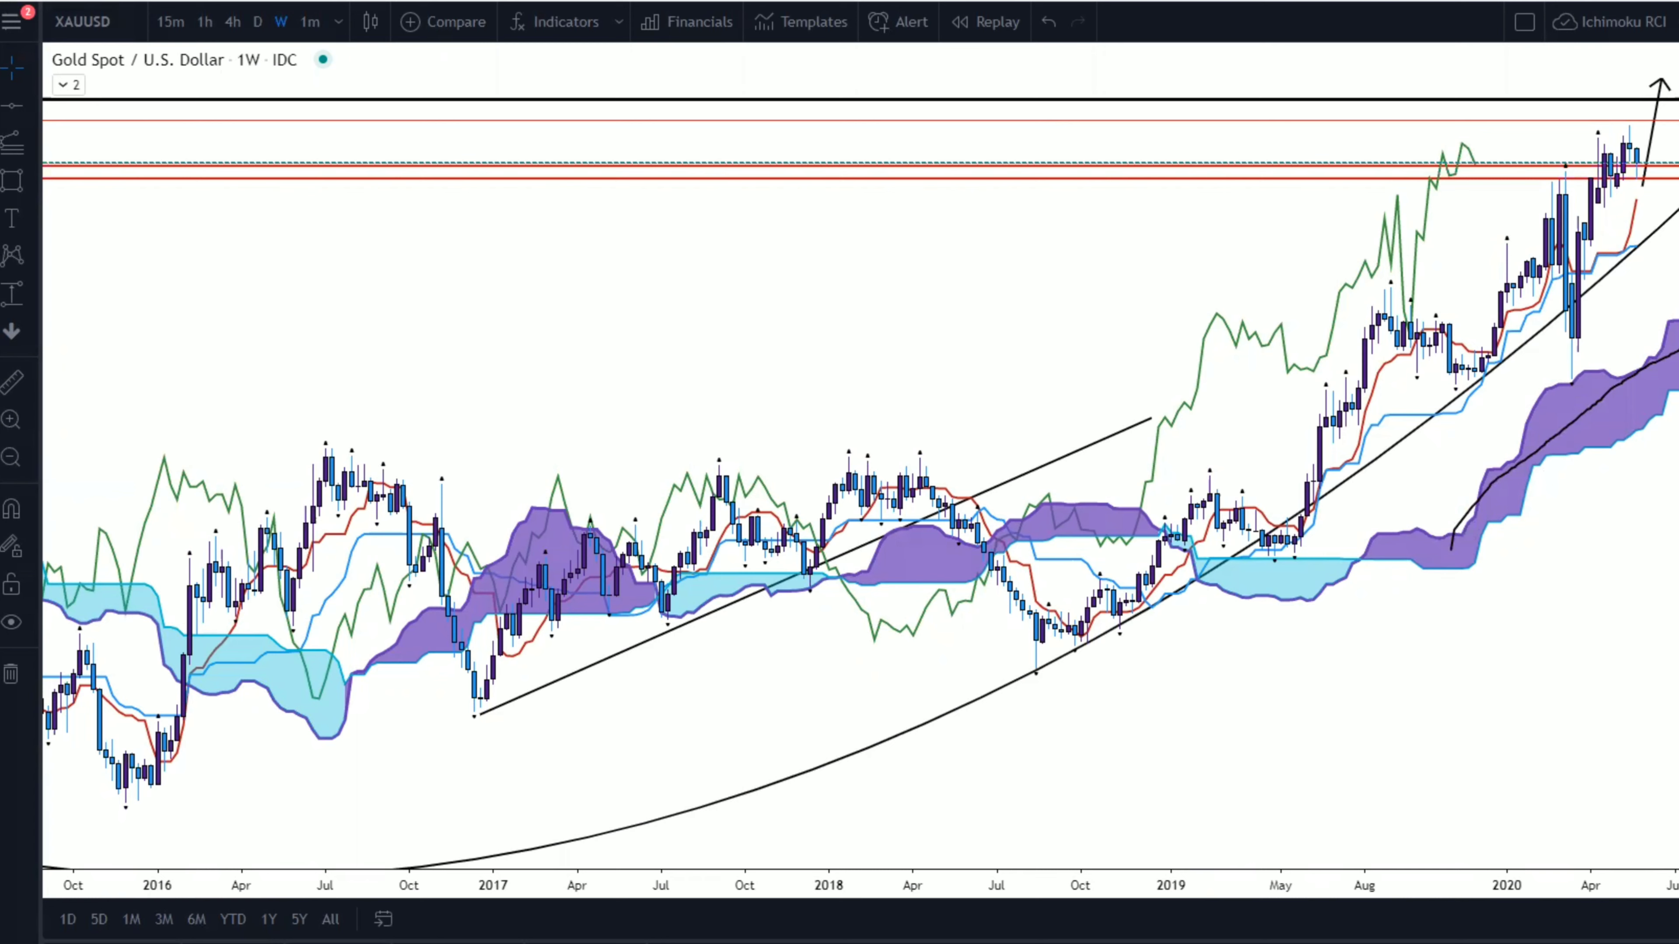
left_click_drag(1307, 535, 1219, 558)
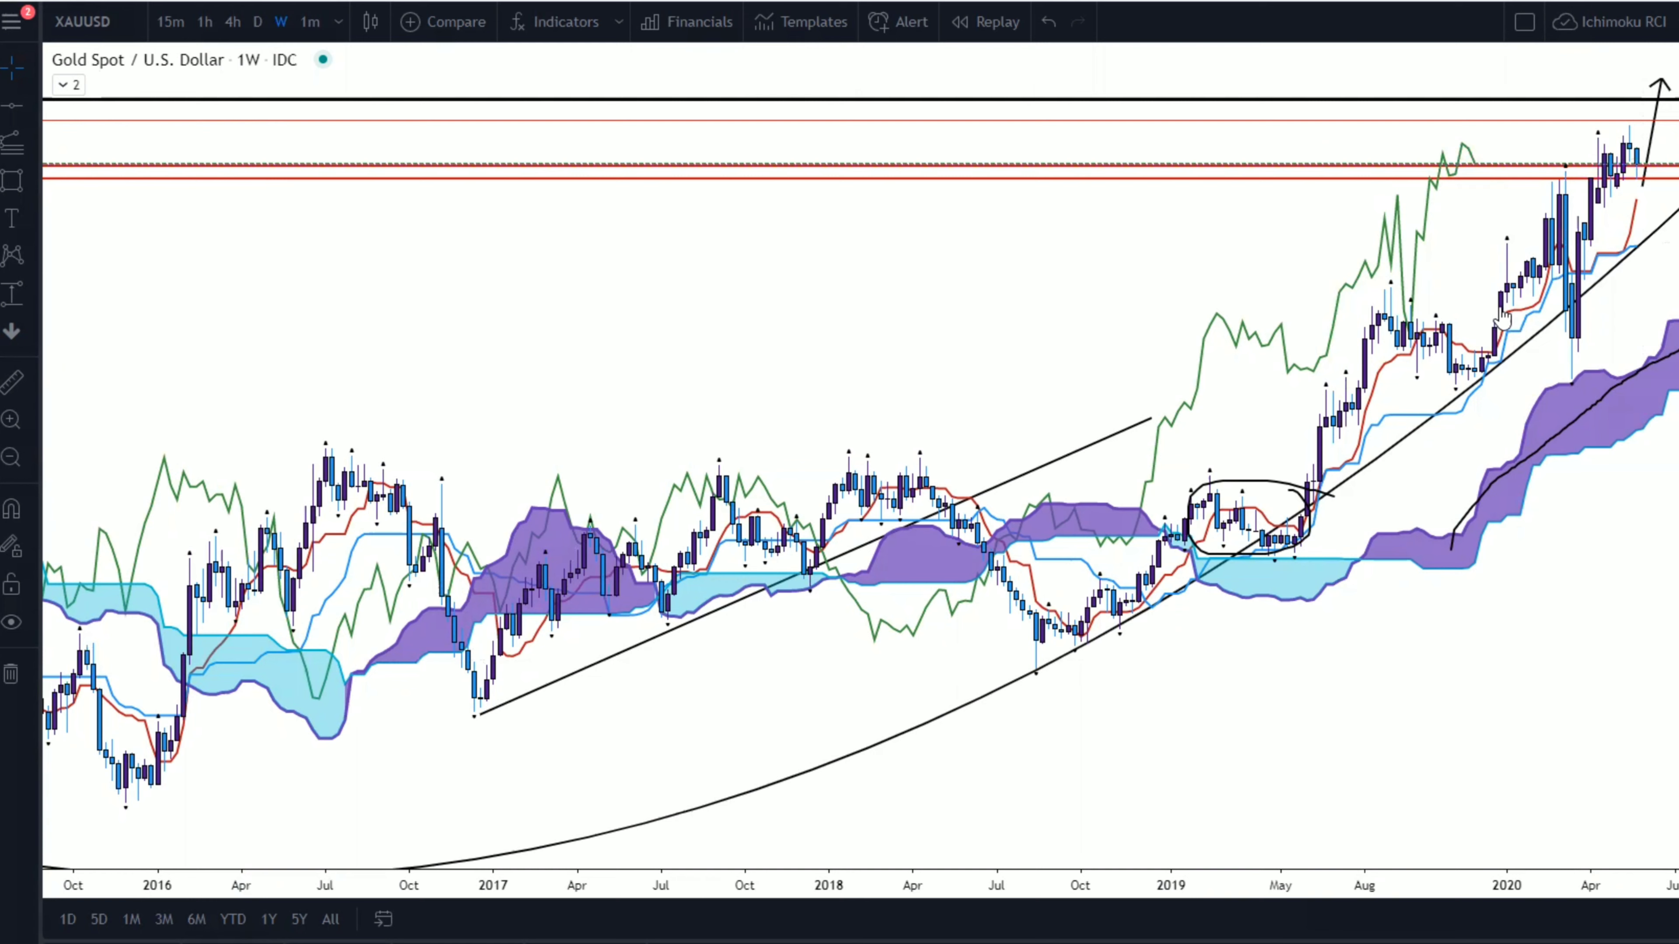
key("ctrl+alt+h")
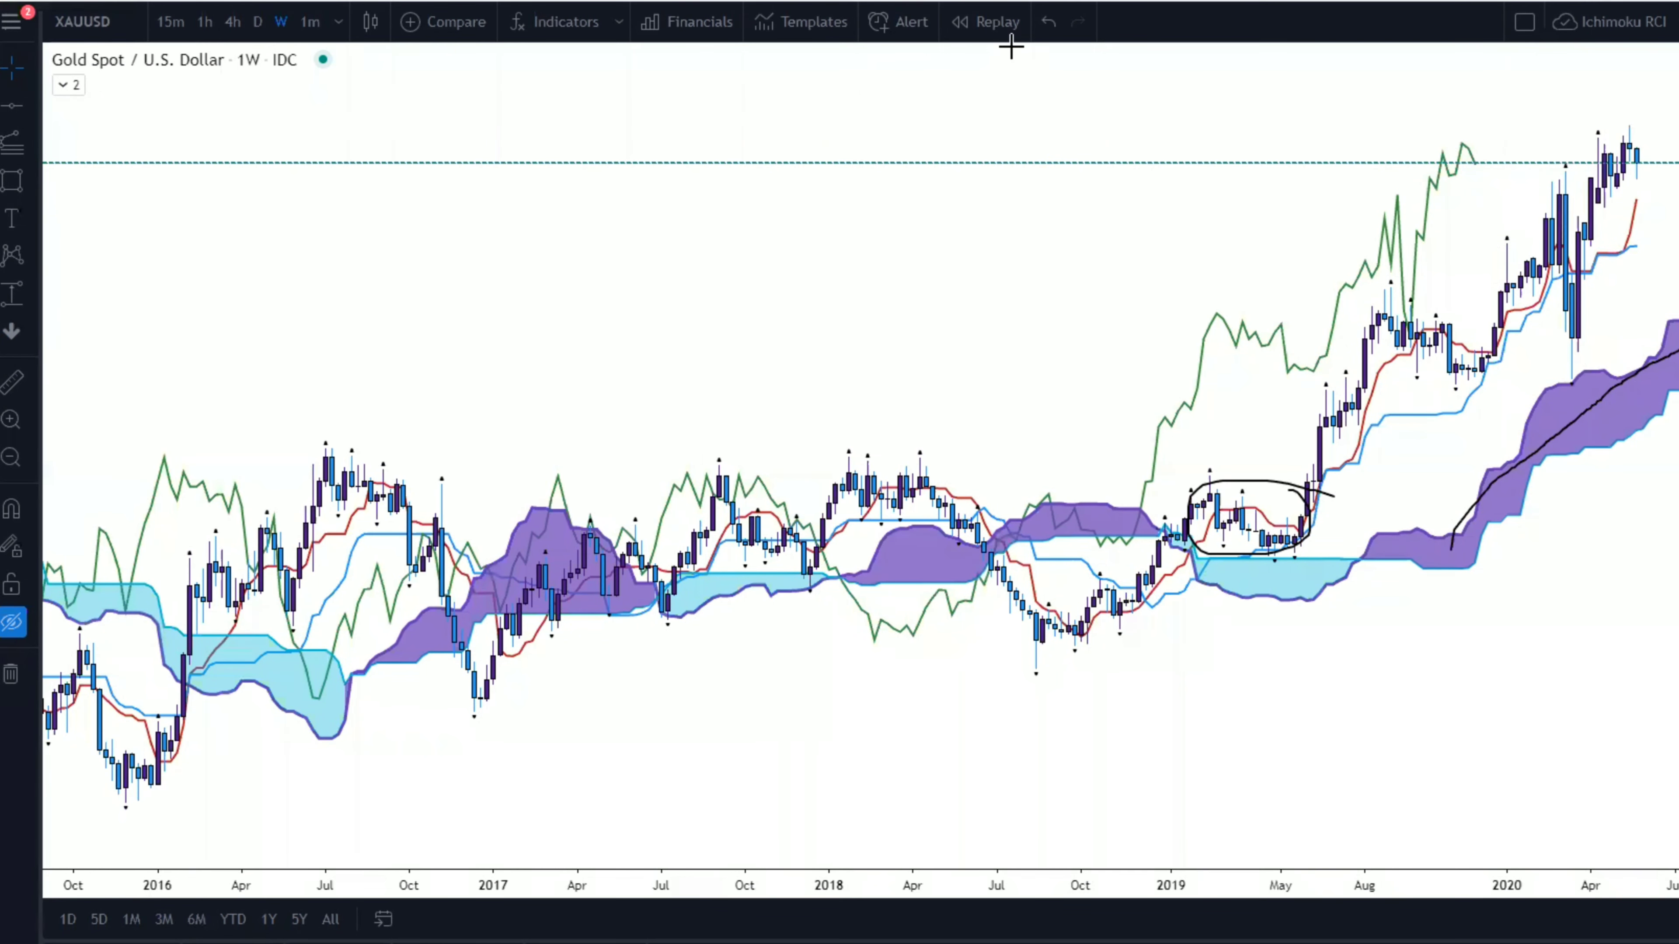
key("Escape")
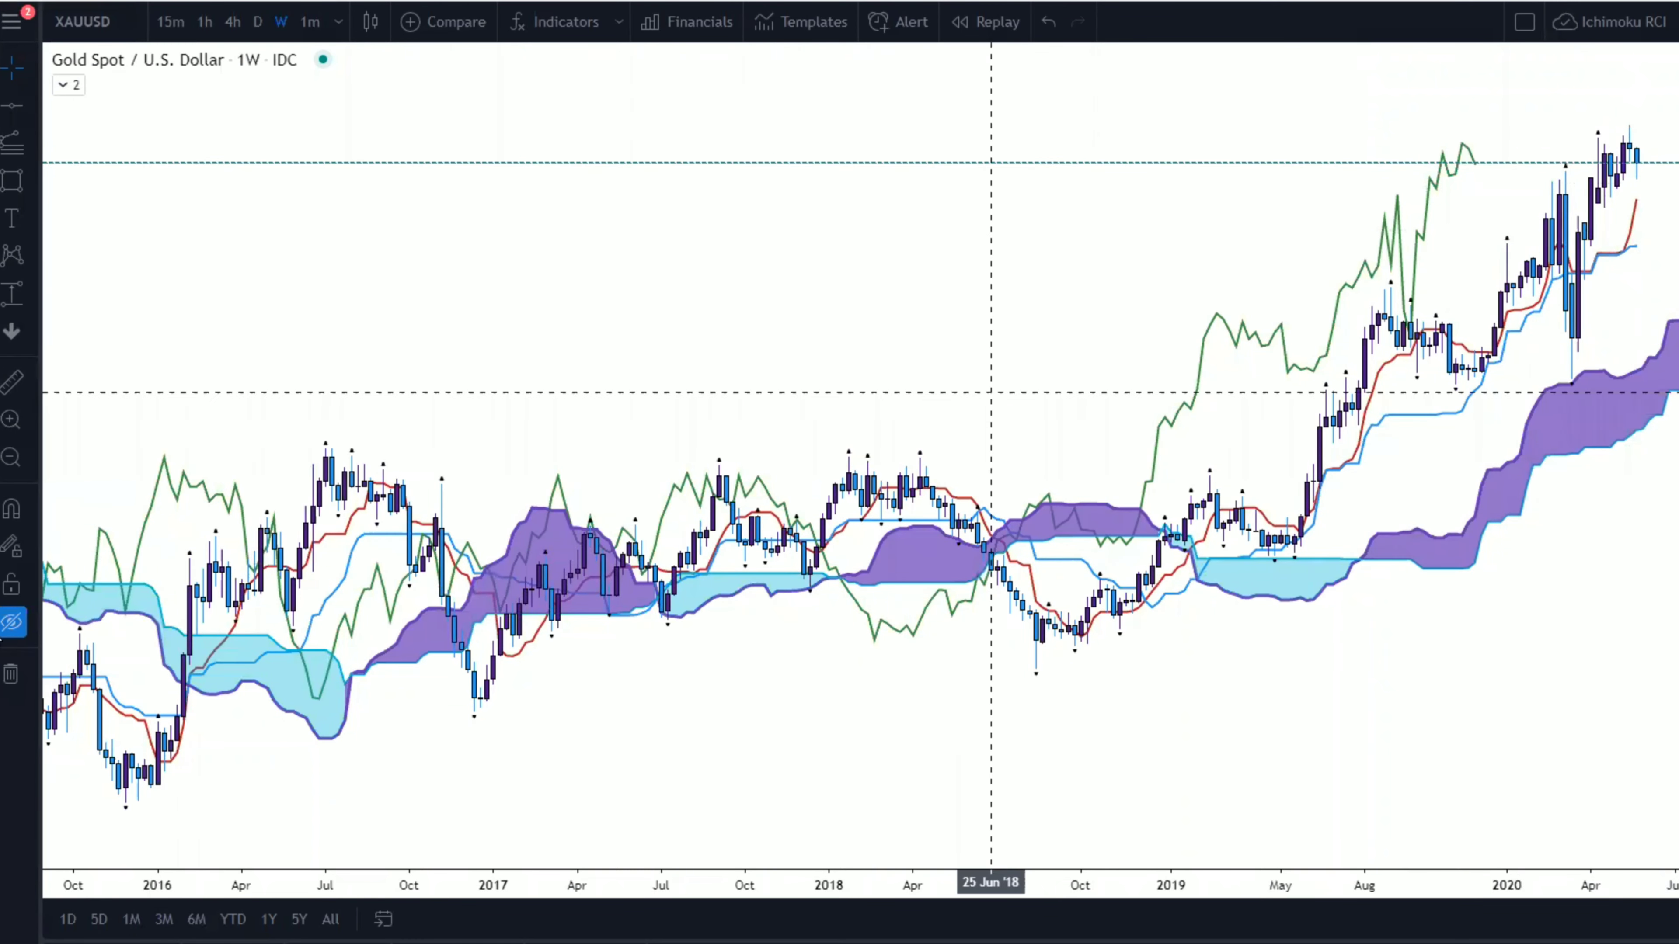
Show the hidden chart drawings again and bring the whole rounded bottom from 2011 to 2020 into view.
left_click(11, 622)
scroll(722, 552, "down", 10)
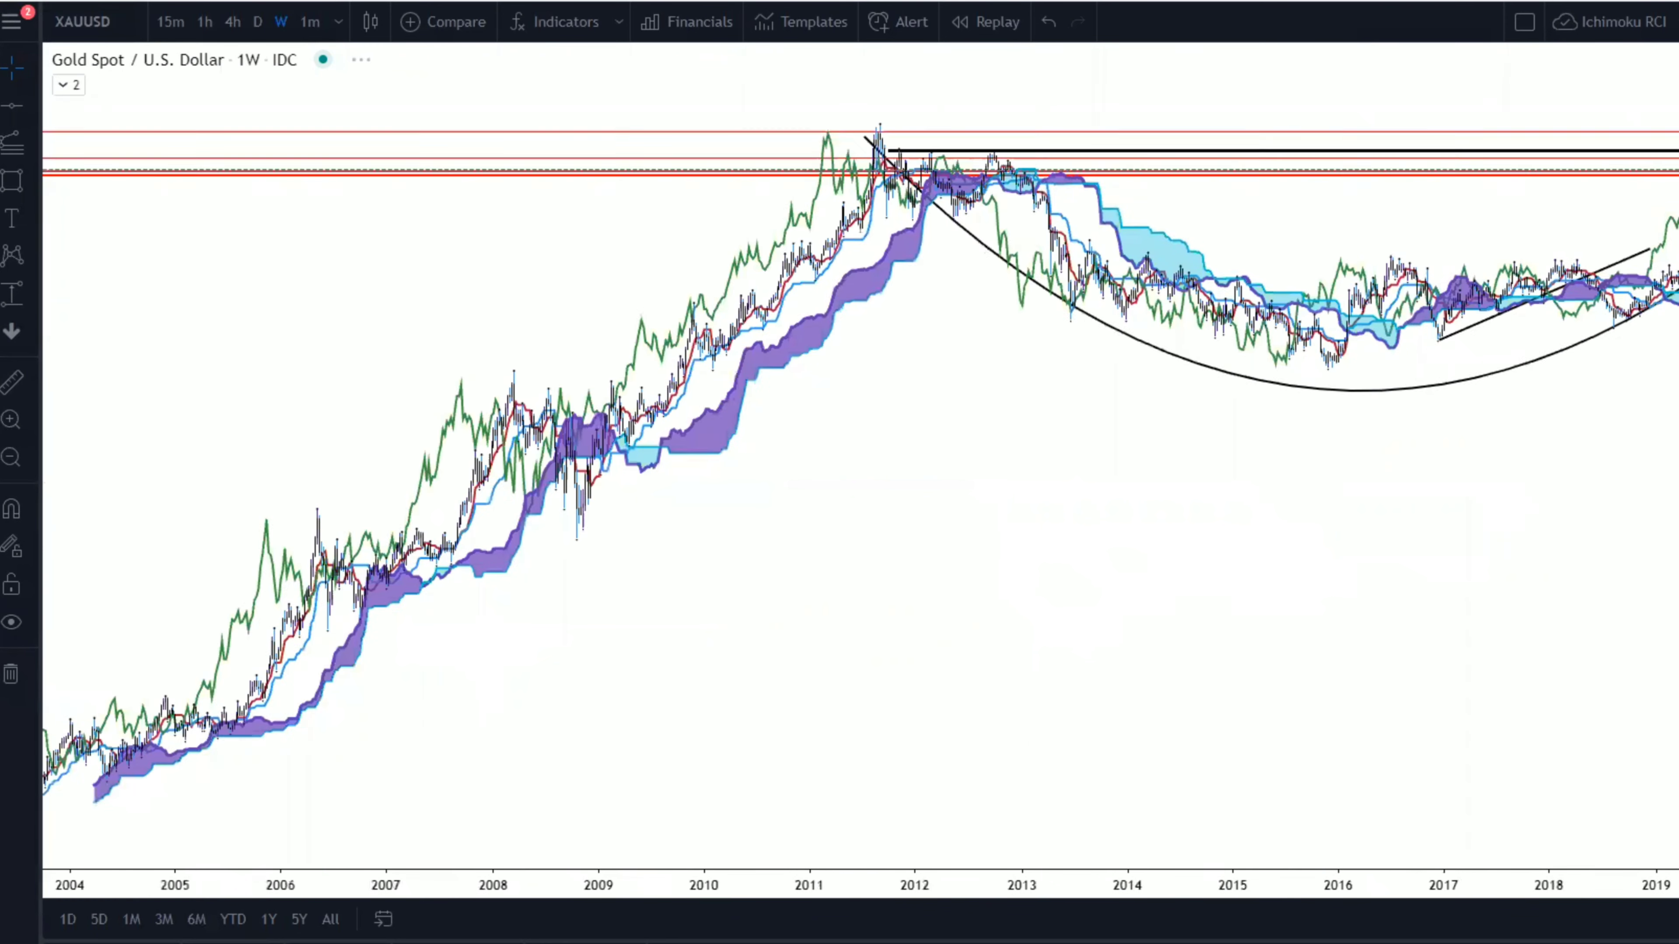
left_click_drag(1642, 501, 1497, 576)
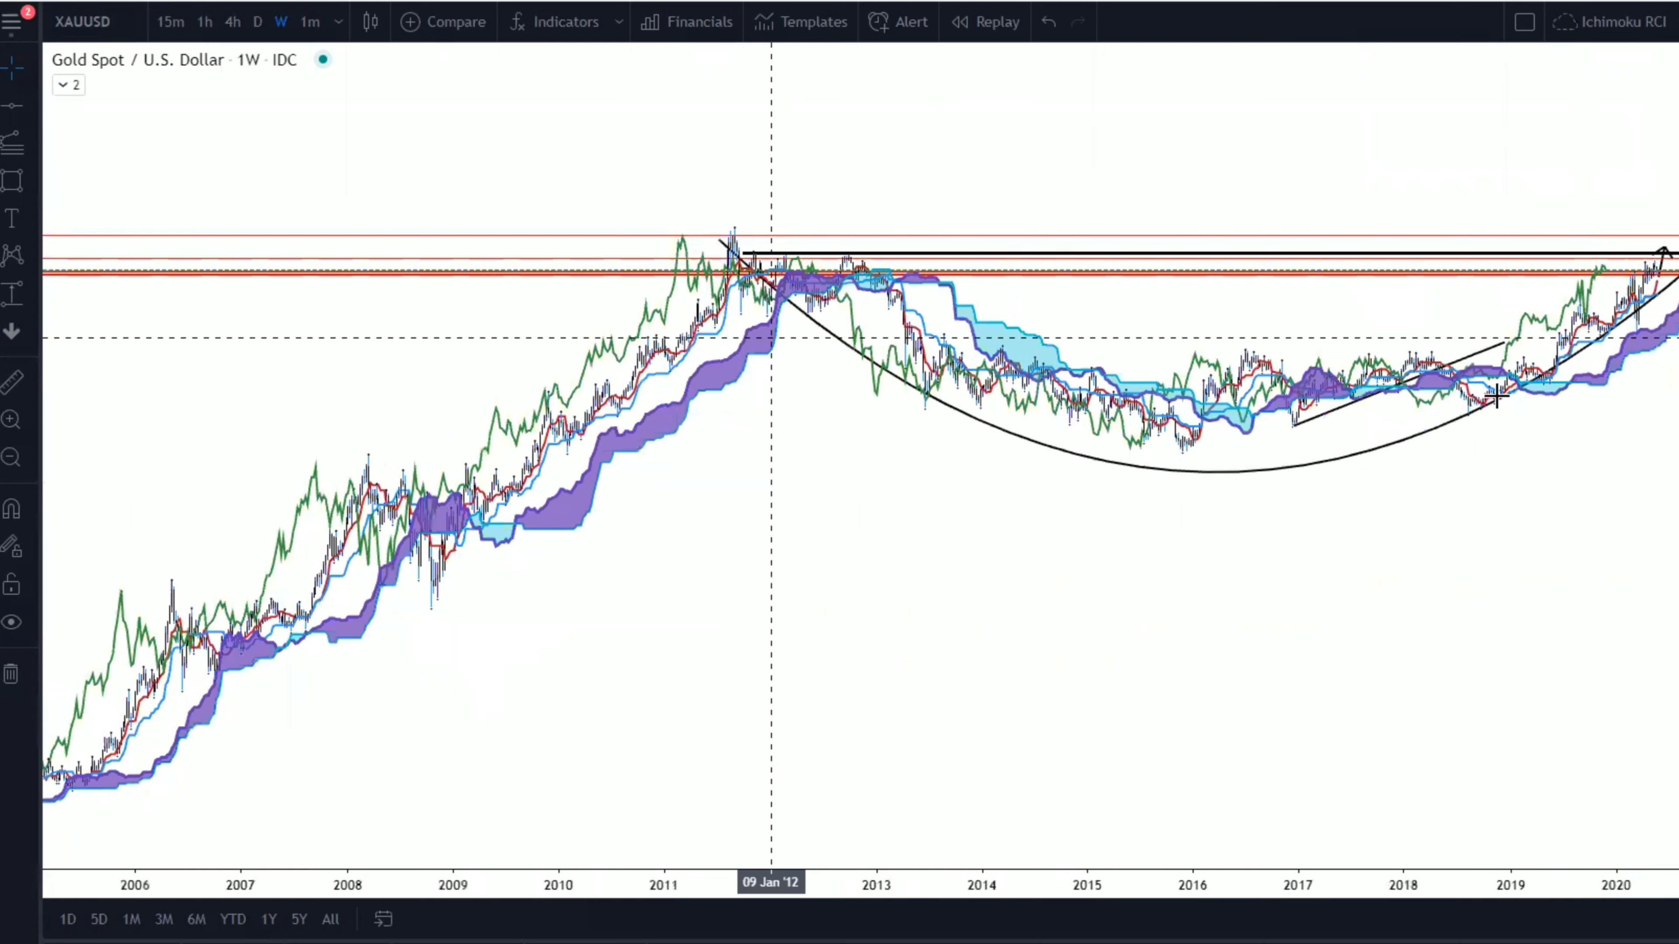
Hide the Ichimoku indicator to examine the bare weekly price curve against the rounded bottom, and show it again.
left_click(60, 88)
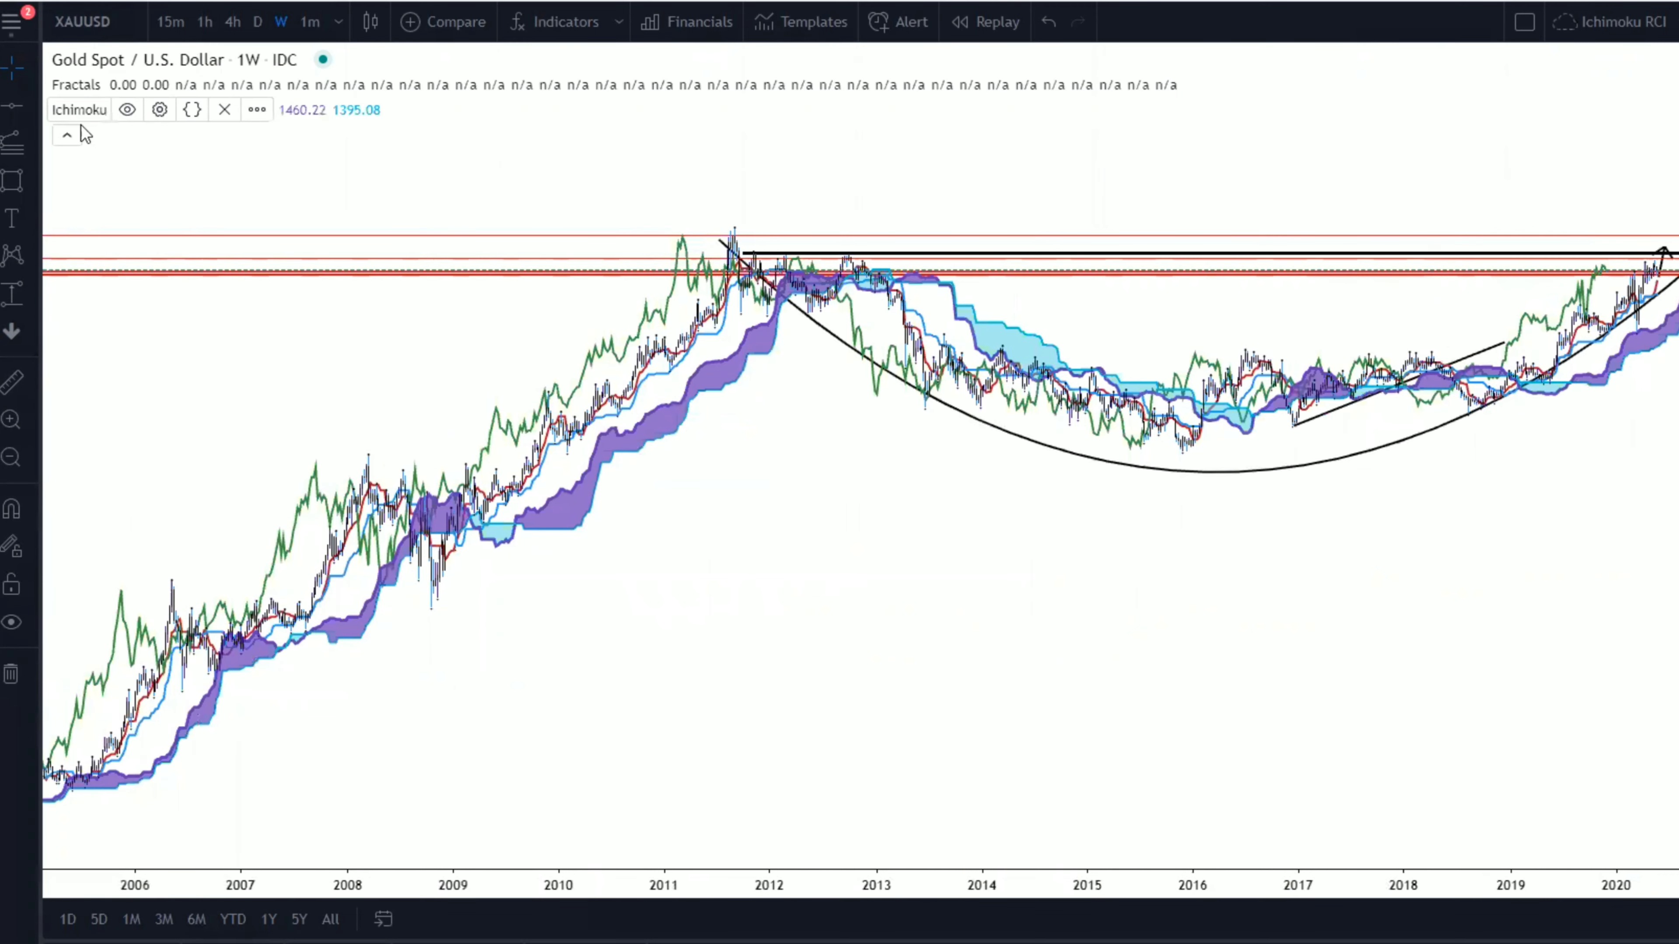
left_click(128, 110)
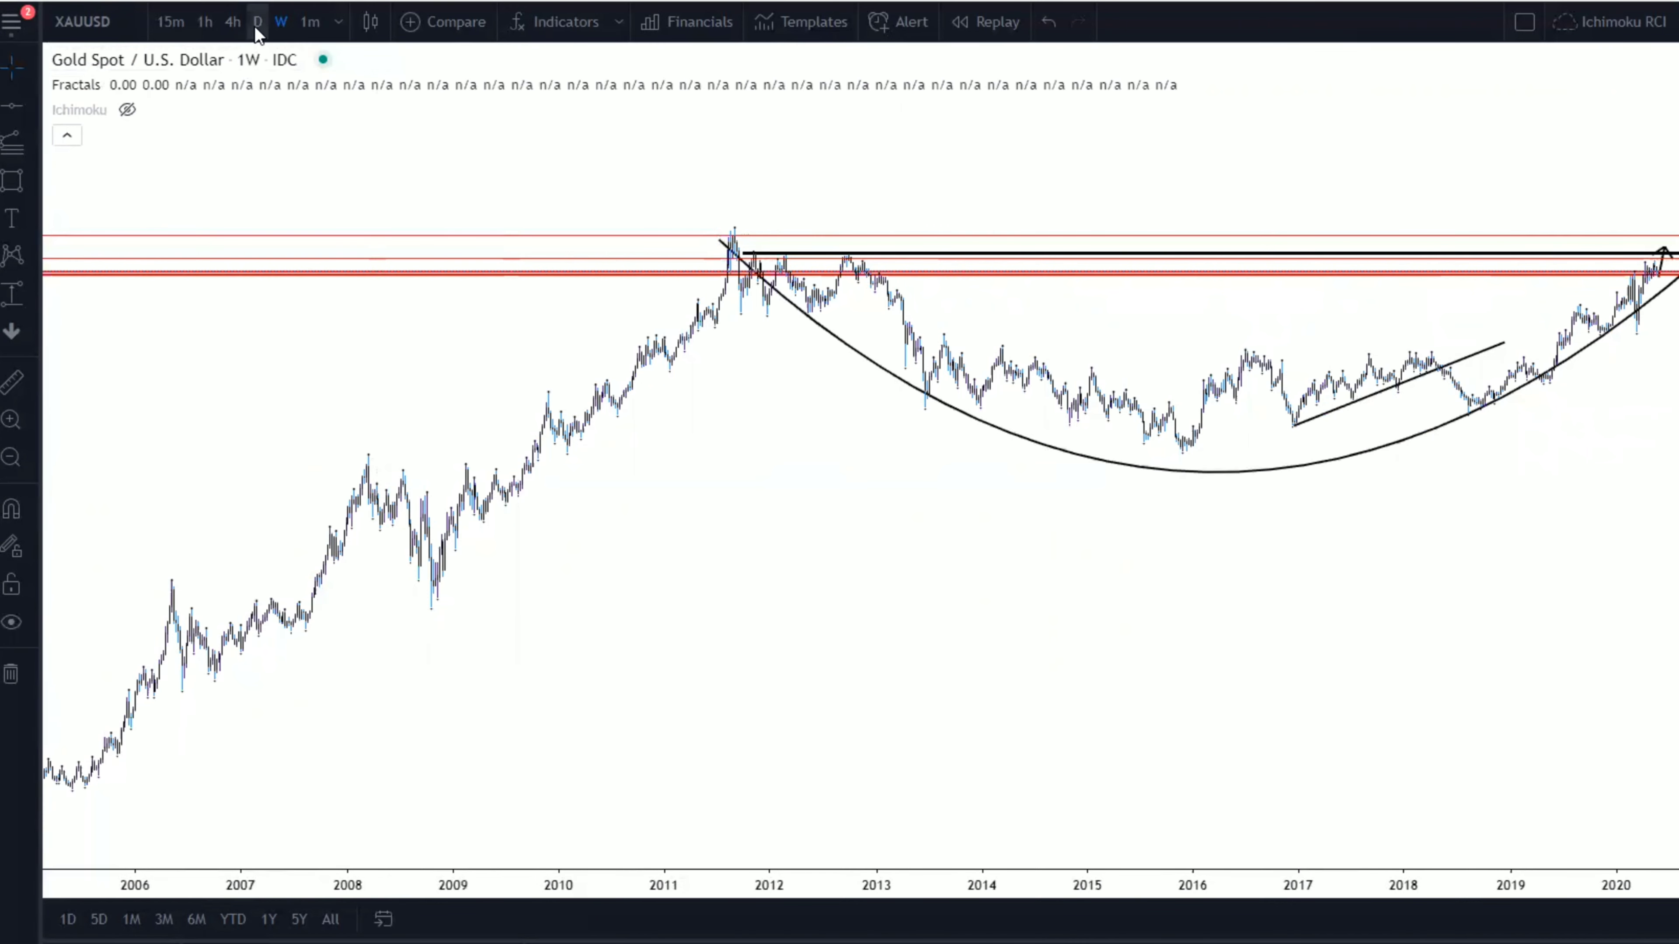
left_click(127, 109)
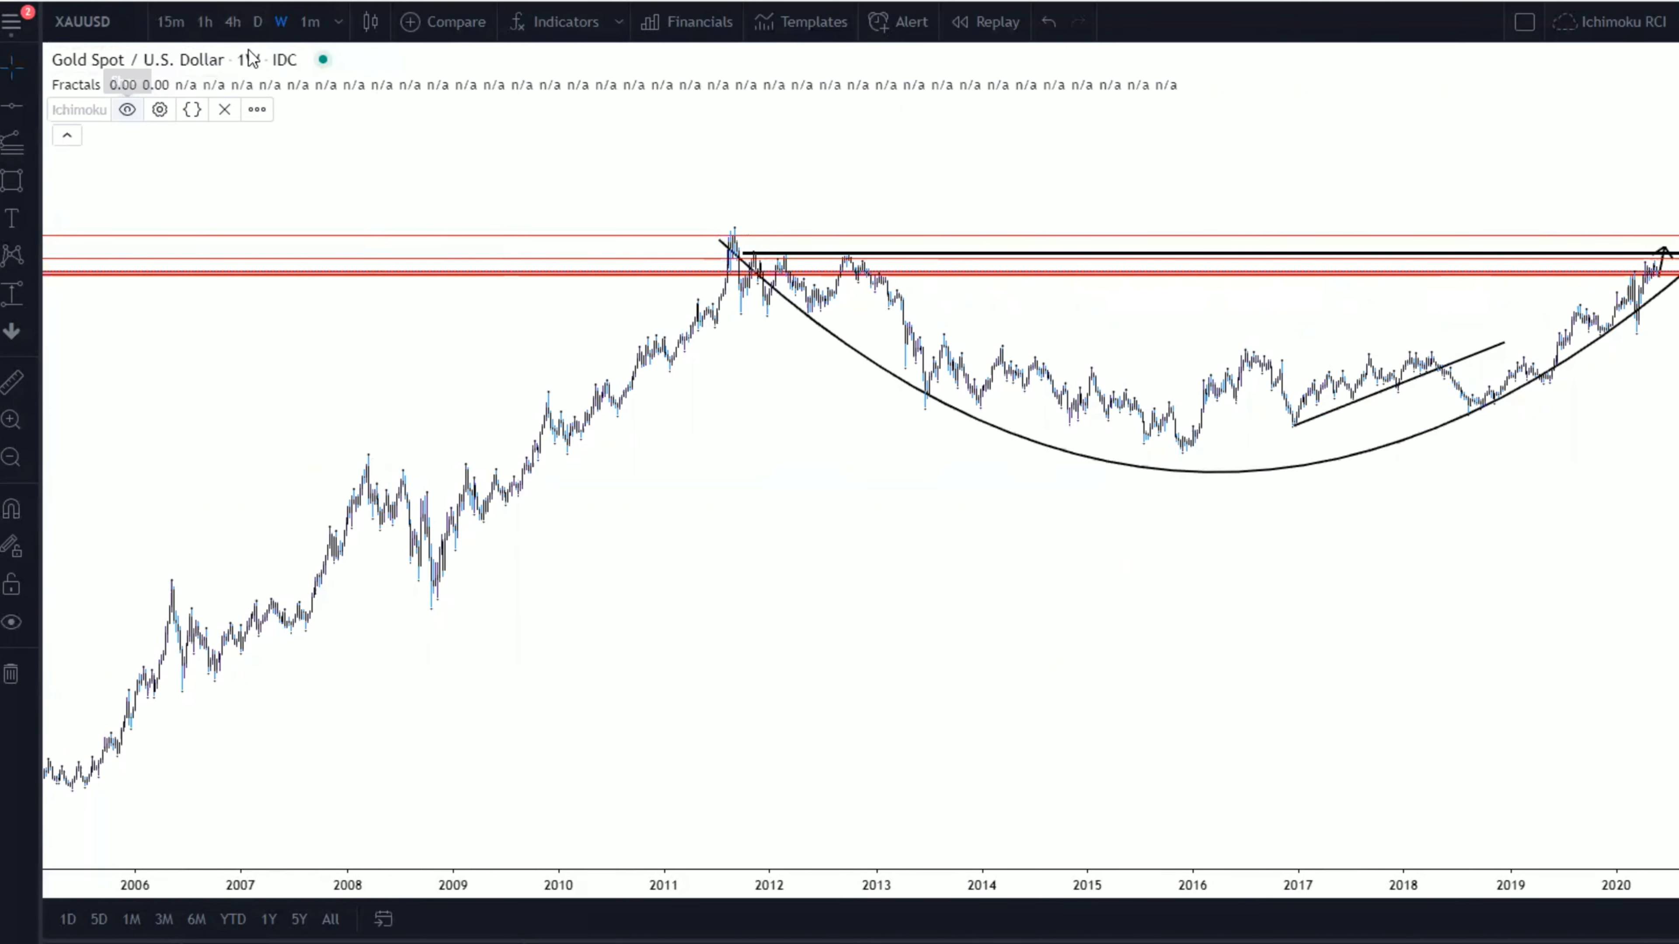
Switch the gold chart to the daily timeframe and examine recent price action around the 18 May, 29 May and 10 June 2020 time lines.
left_click(257, 21)
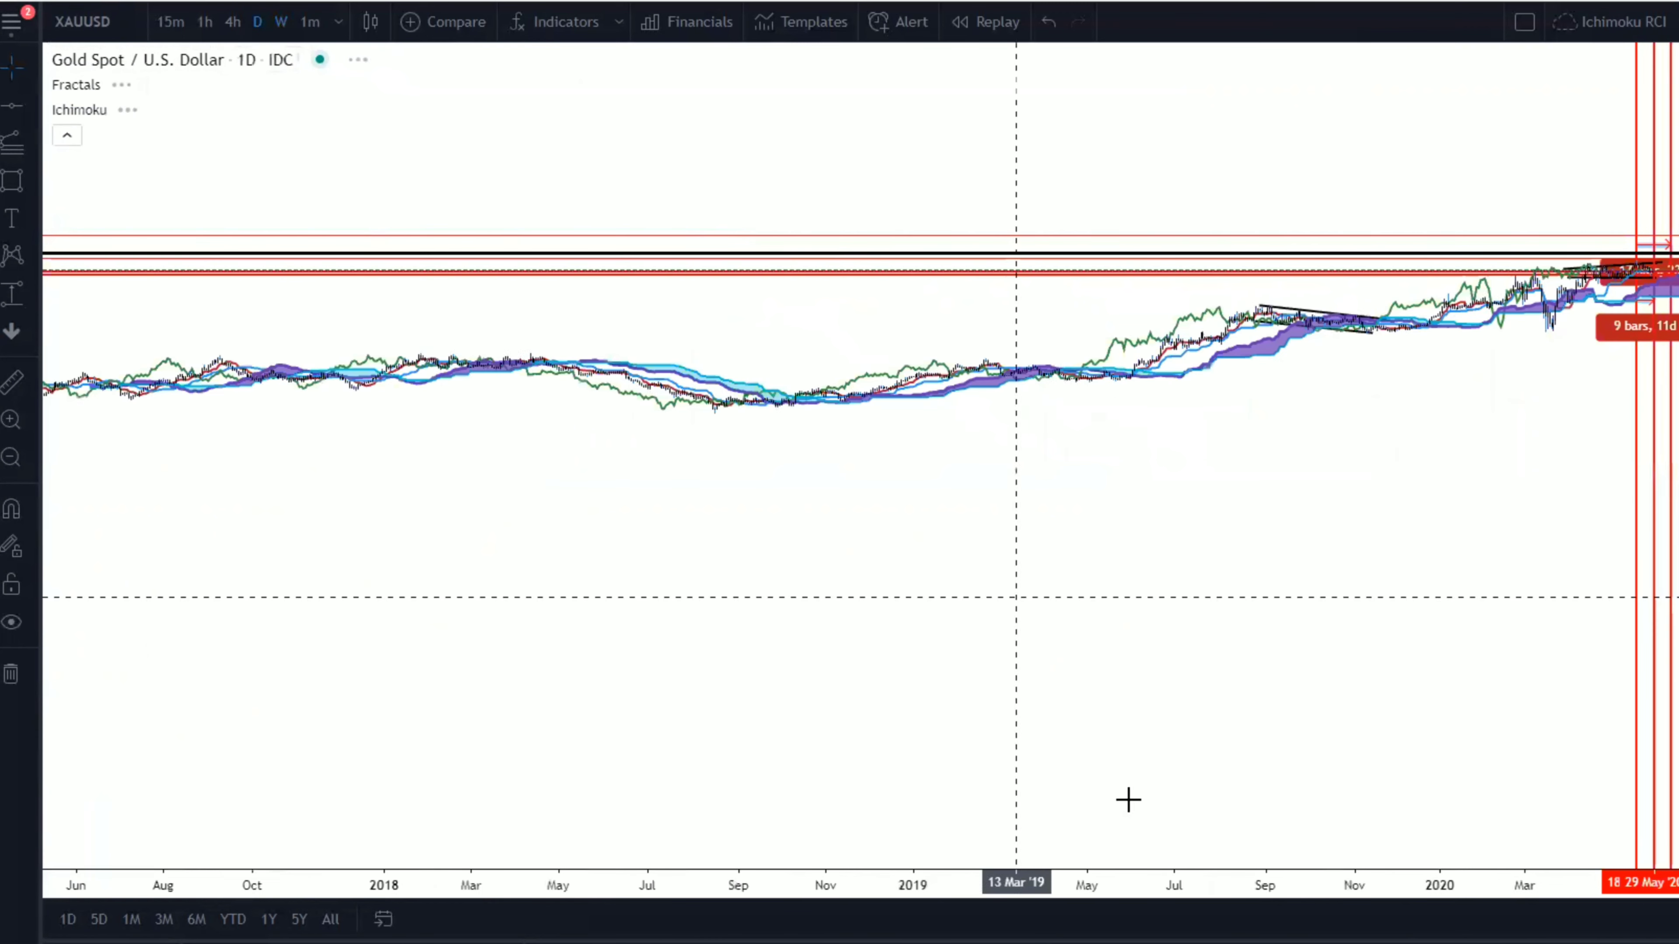
left_click(1083, 822)
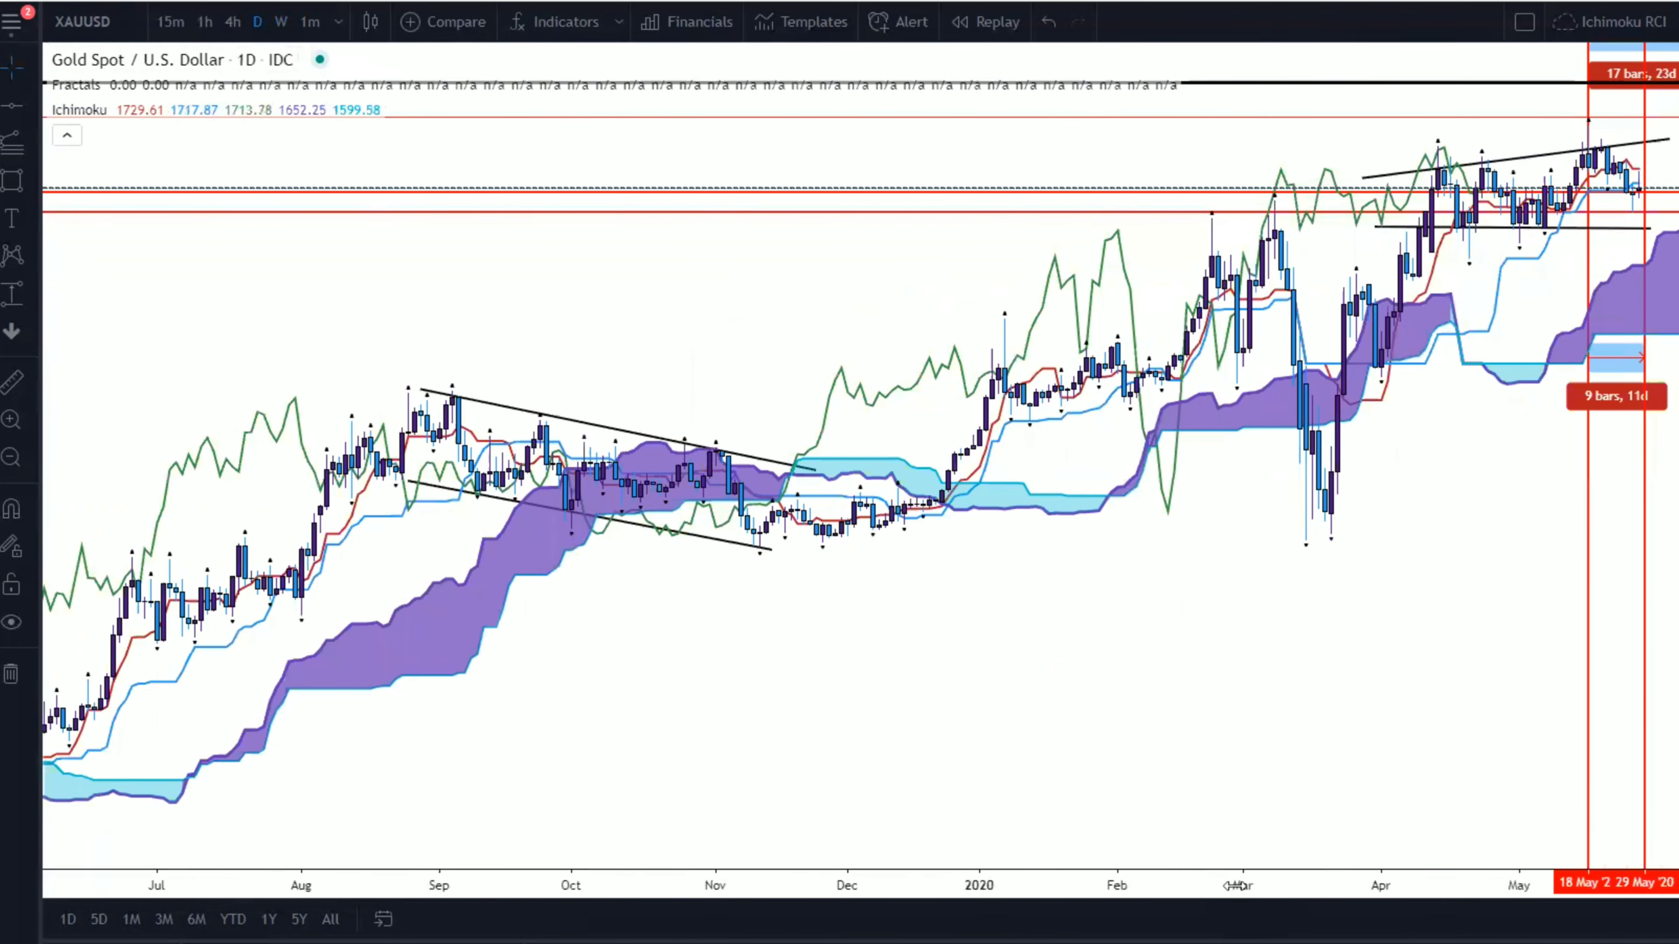
scroll(1337, 514, "up", 5)
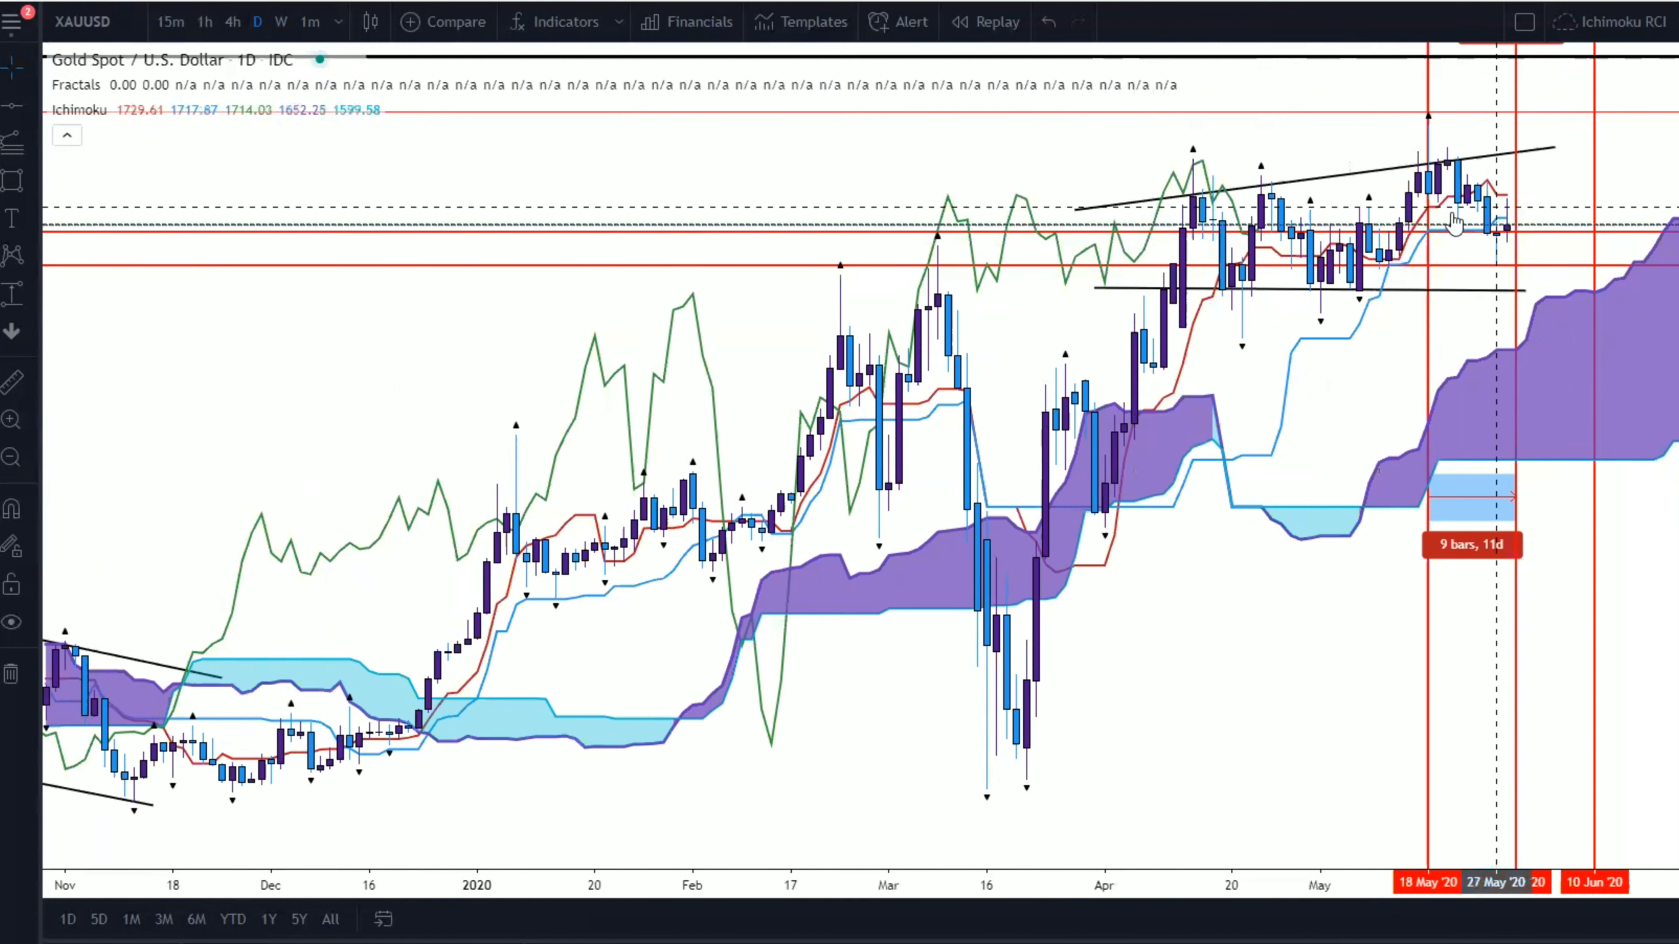
left_click_drag(1676, 463, 1667, 552)
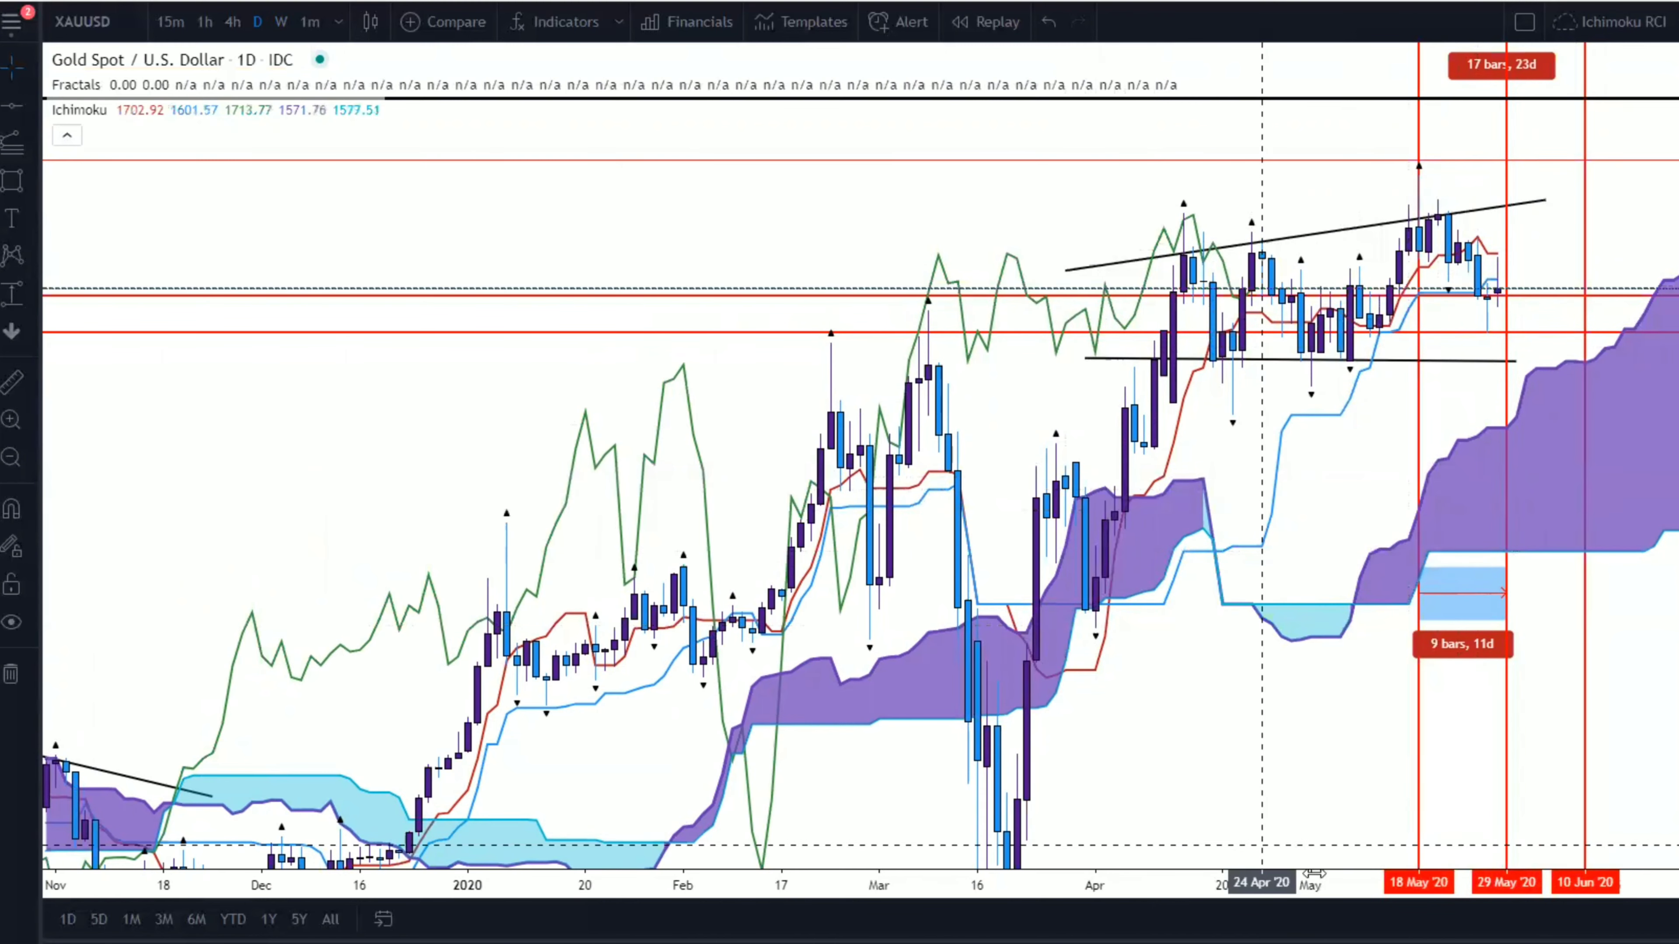
left_click_drag(1297, 881, 1030, 825)
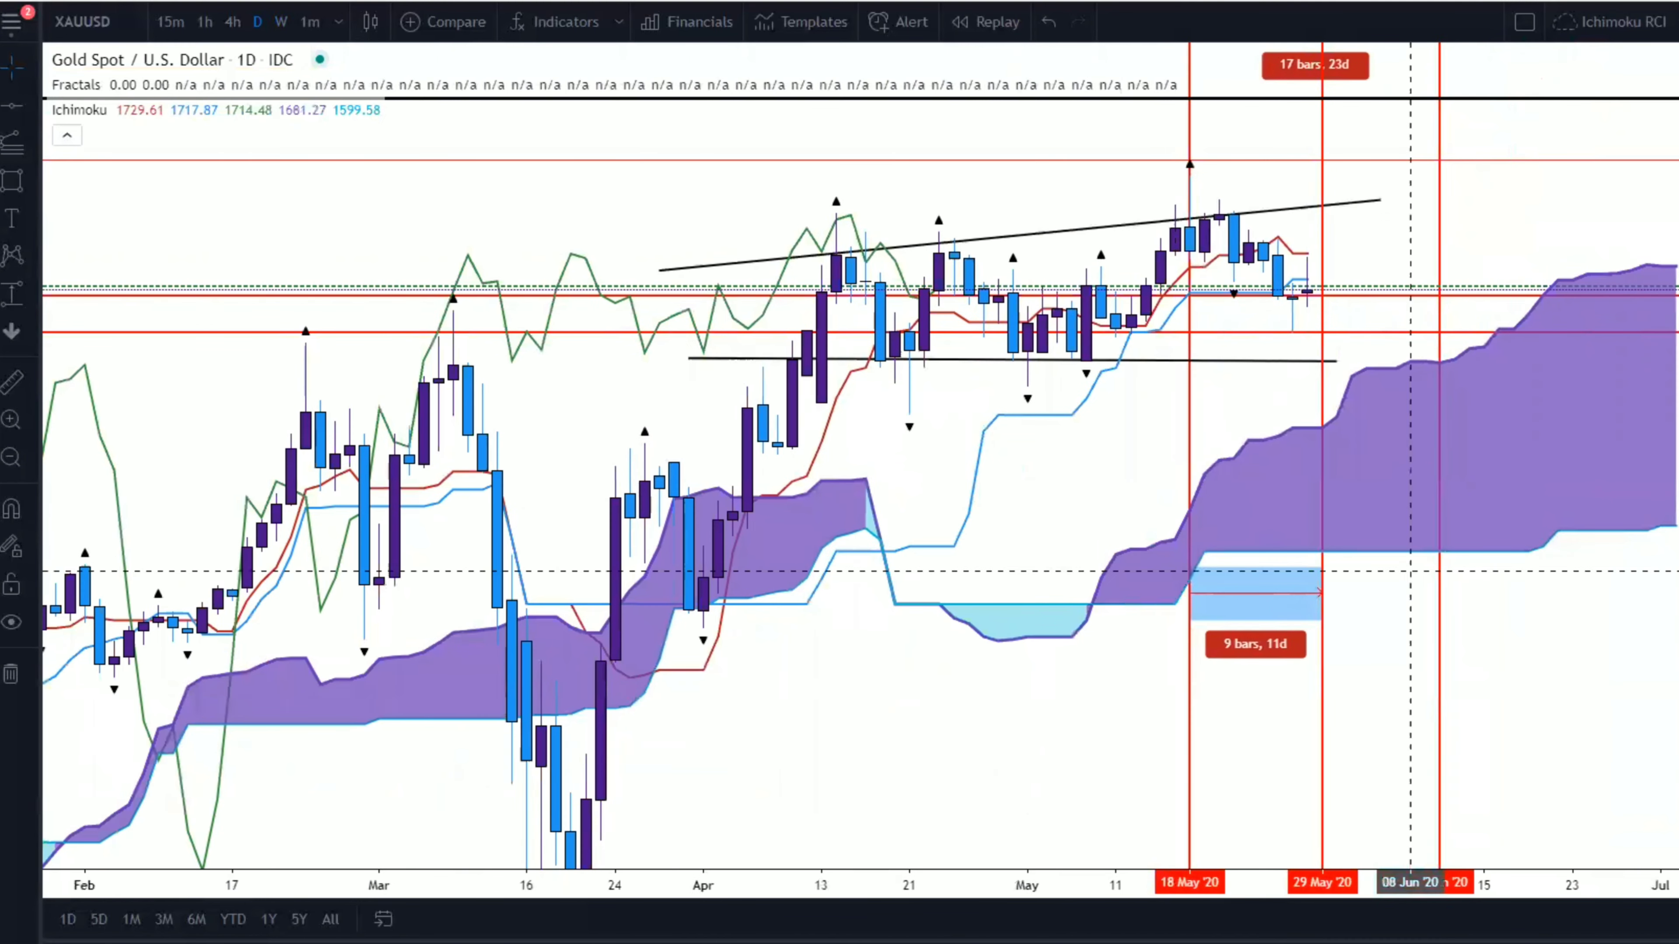
left_click_drag(1676, 537, 1676, 450)
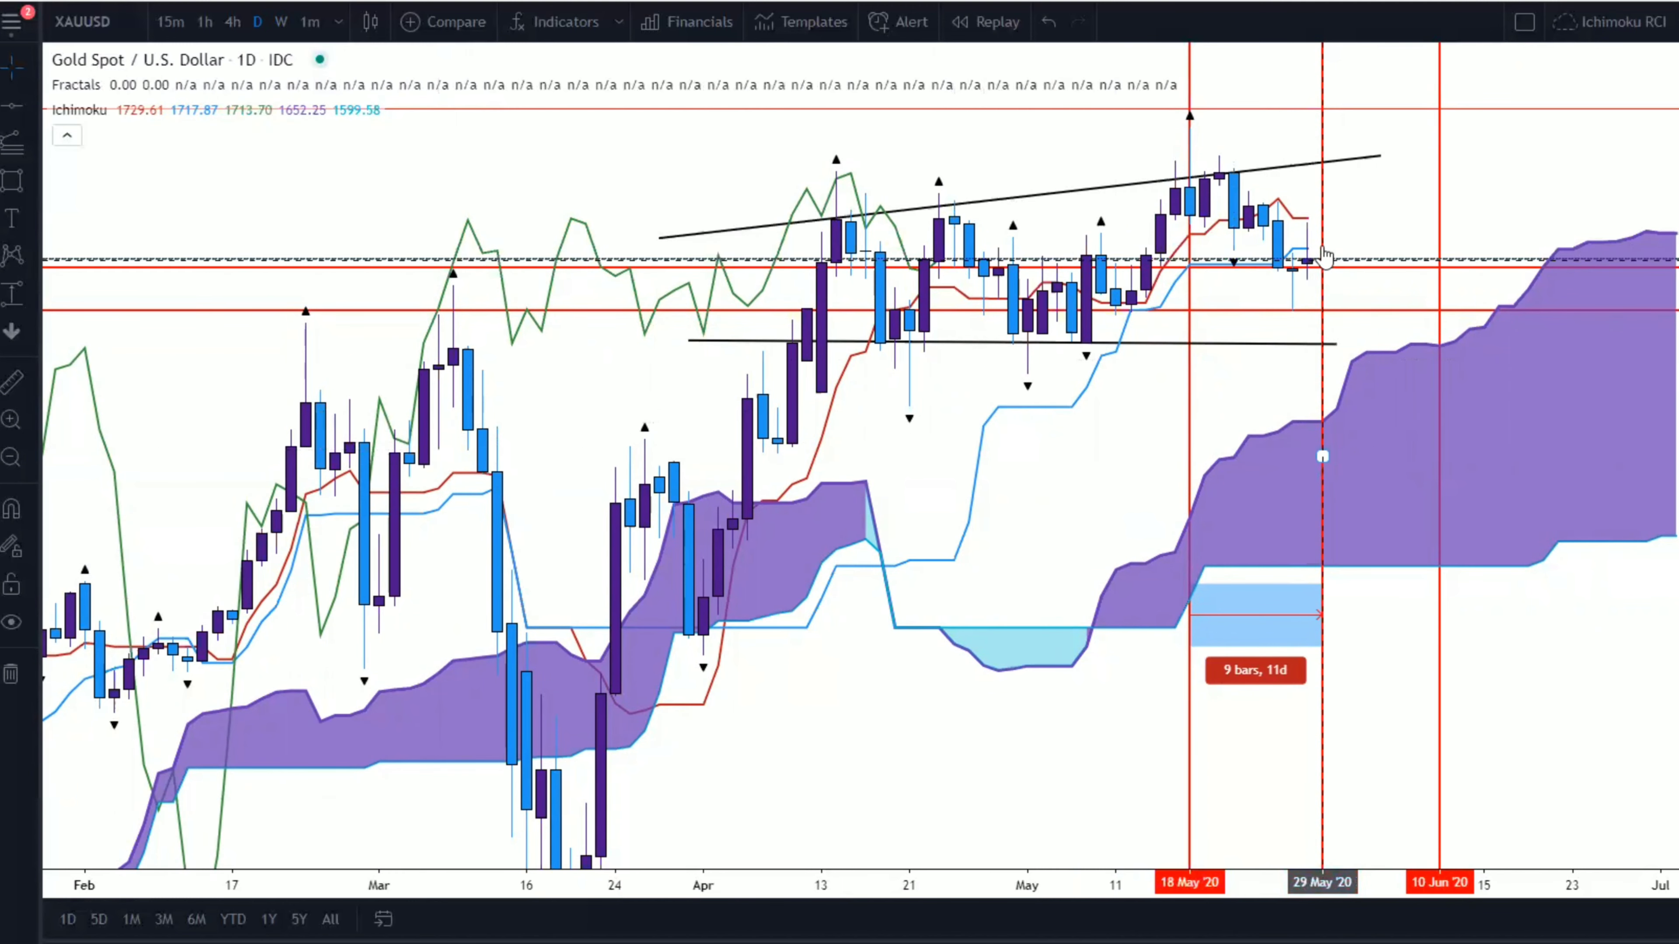
left_click(1327, 283)
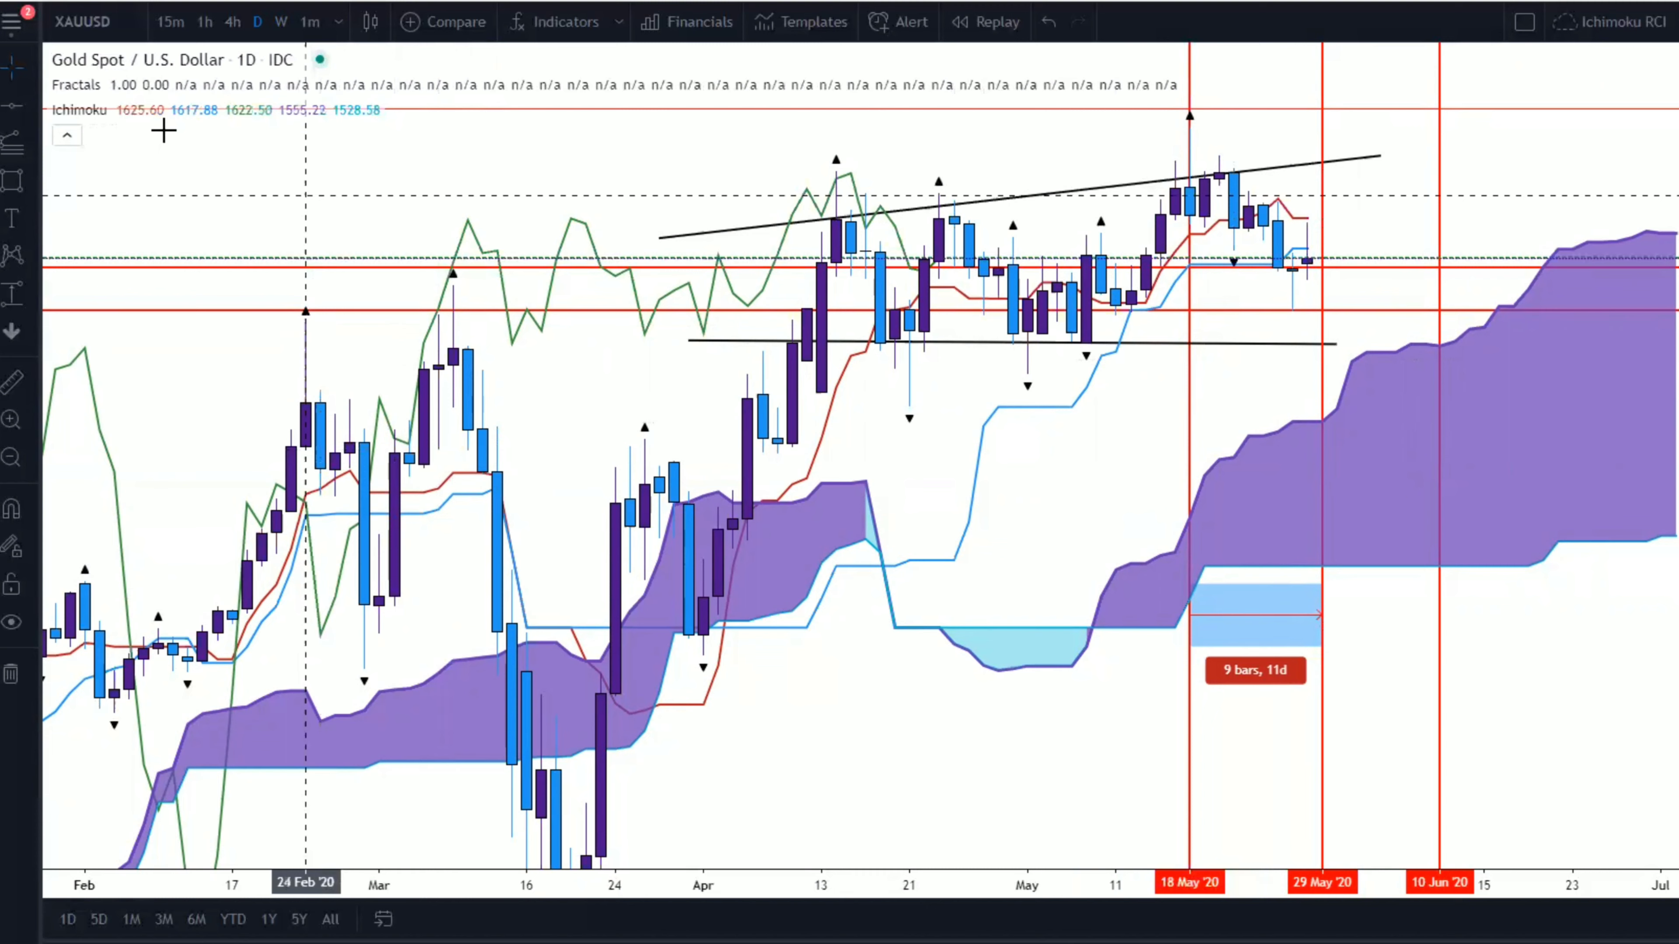
Collapse the indicator legend and switch to the 4h timeframe, framing the descending channel of late May.
left_click(69, 139)
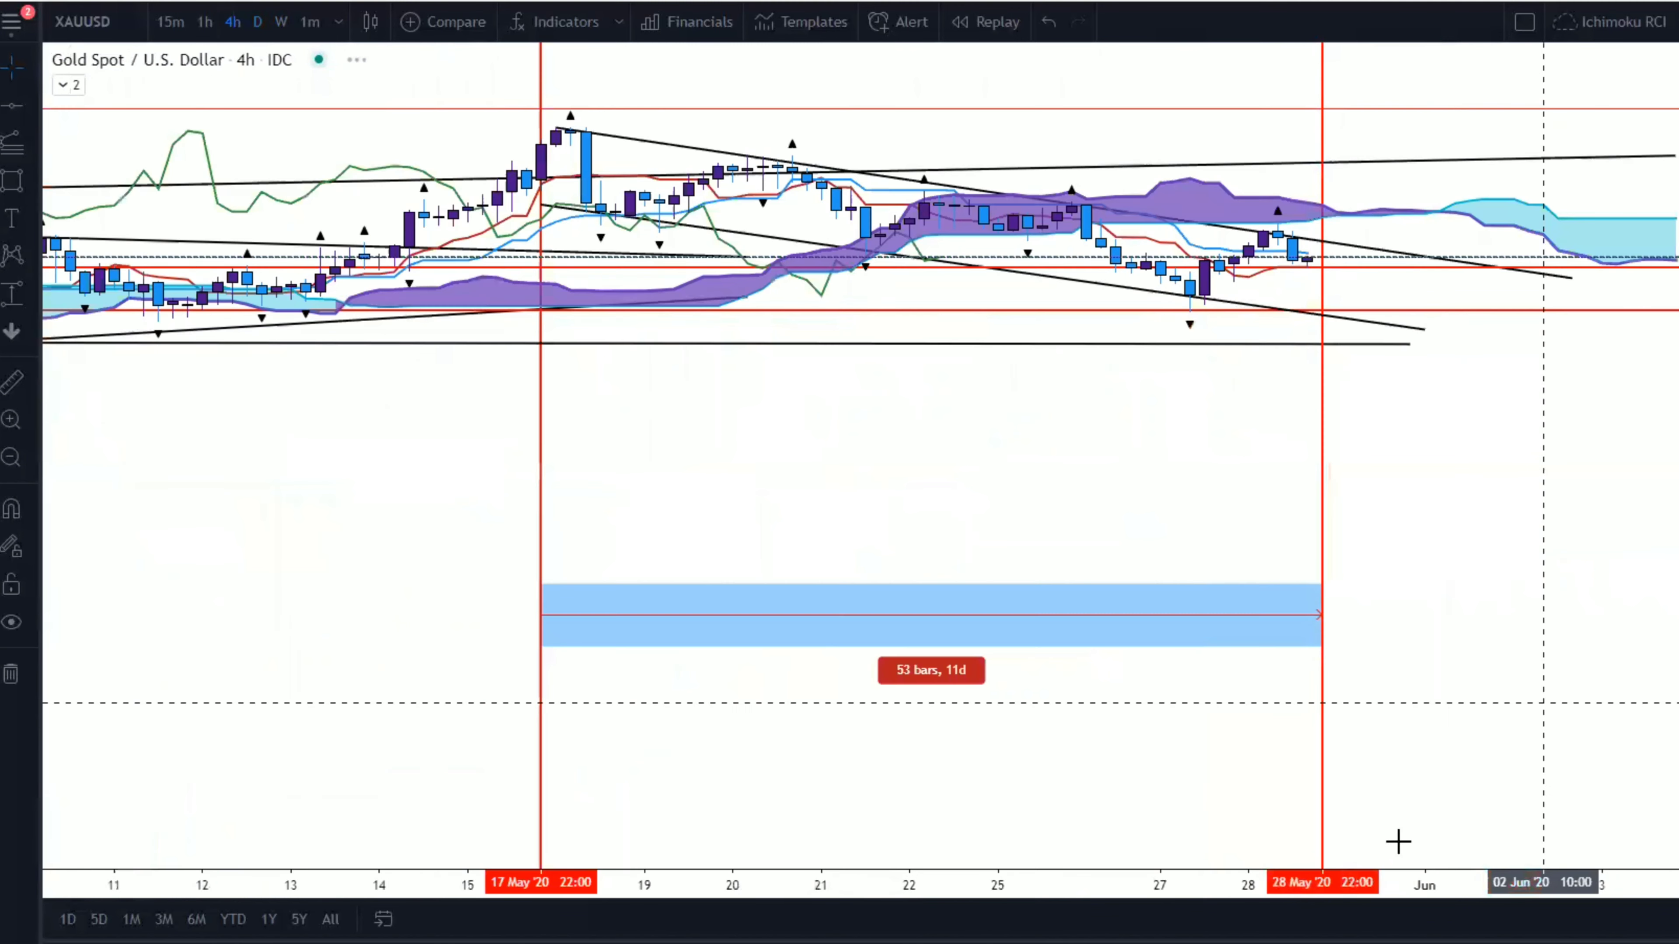
left_click_drag(1672, 450, 1658, 642)
left_click_drag(1673, 516, 1673, 457)
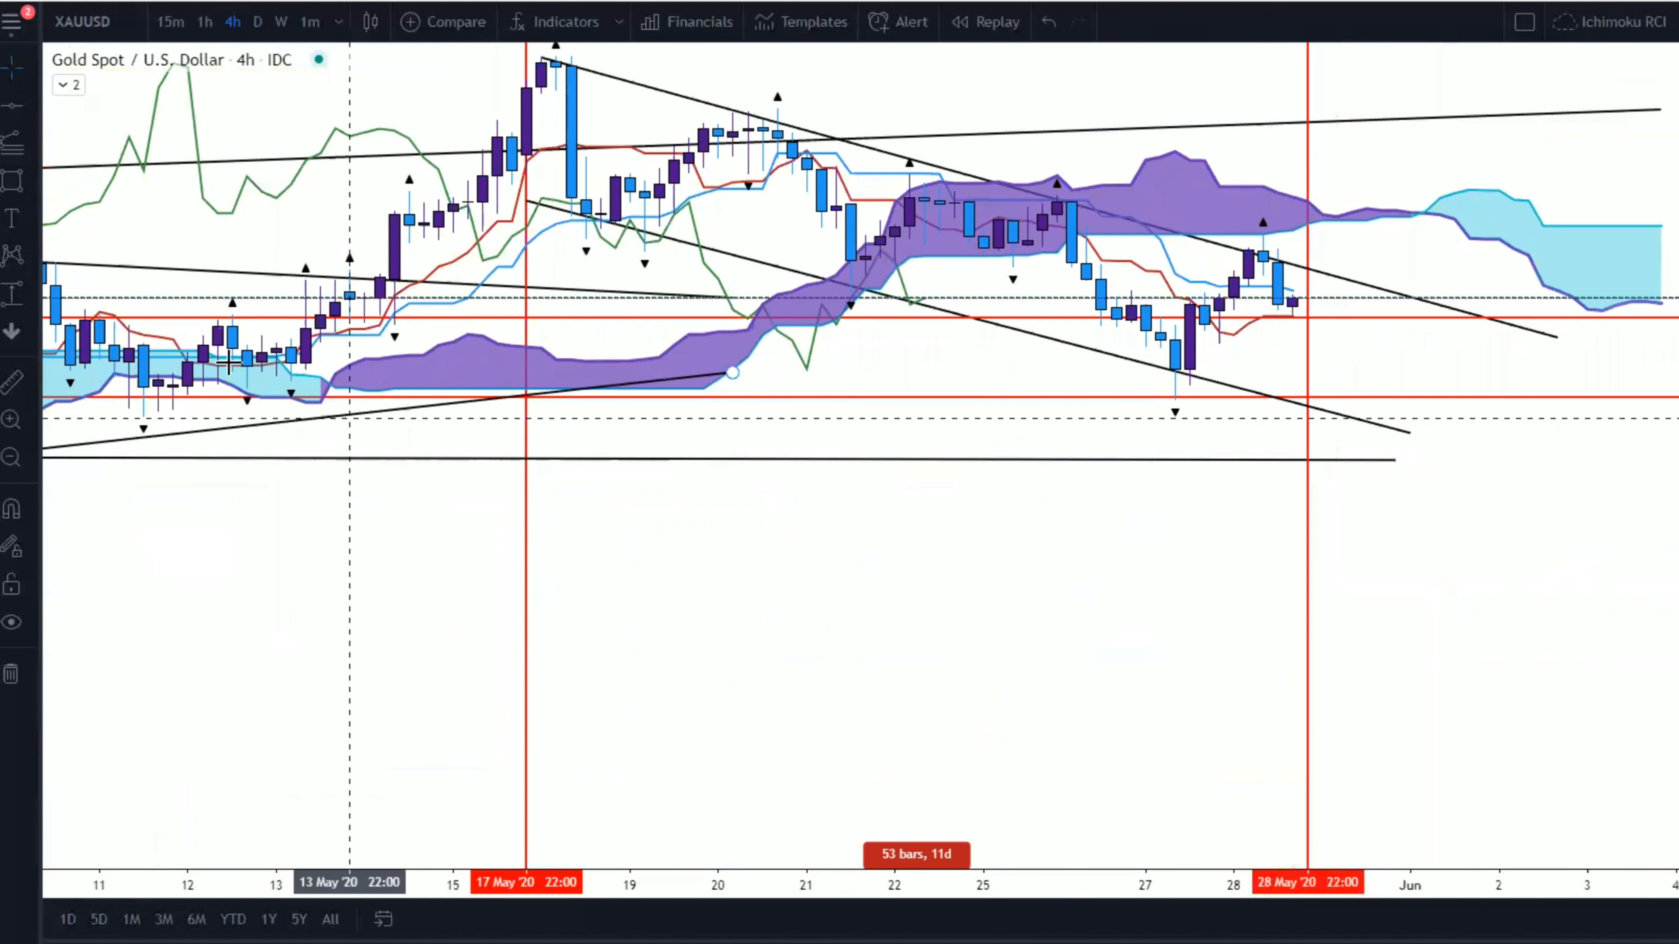
Hide the Ichimoku indicator to examine the descending channel from 17 to 28 May 2020, and show it again.
left_click(68, 85)
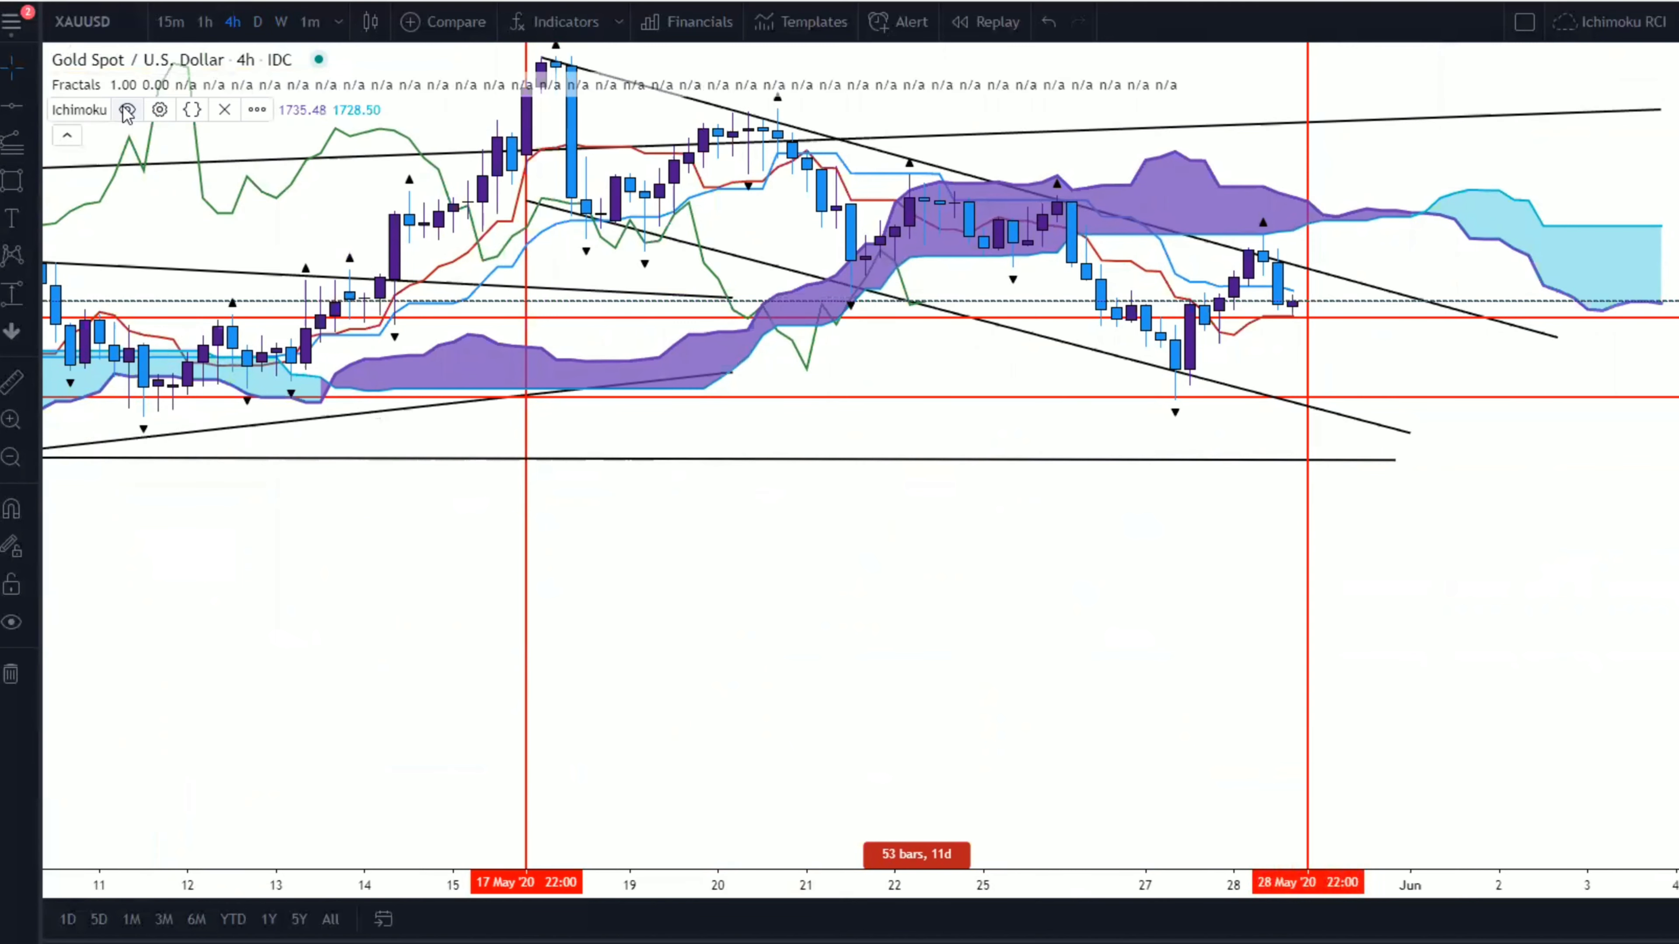
left_click(121, 110)
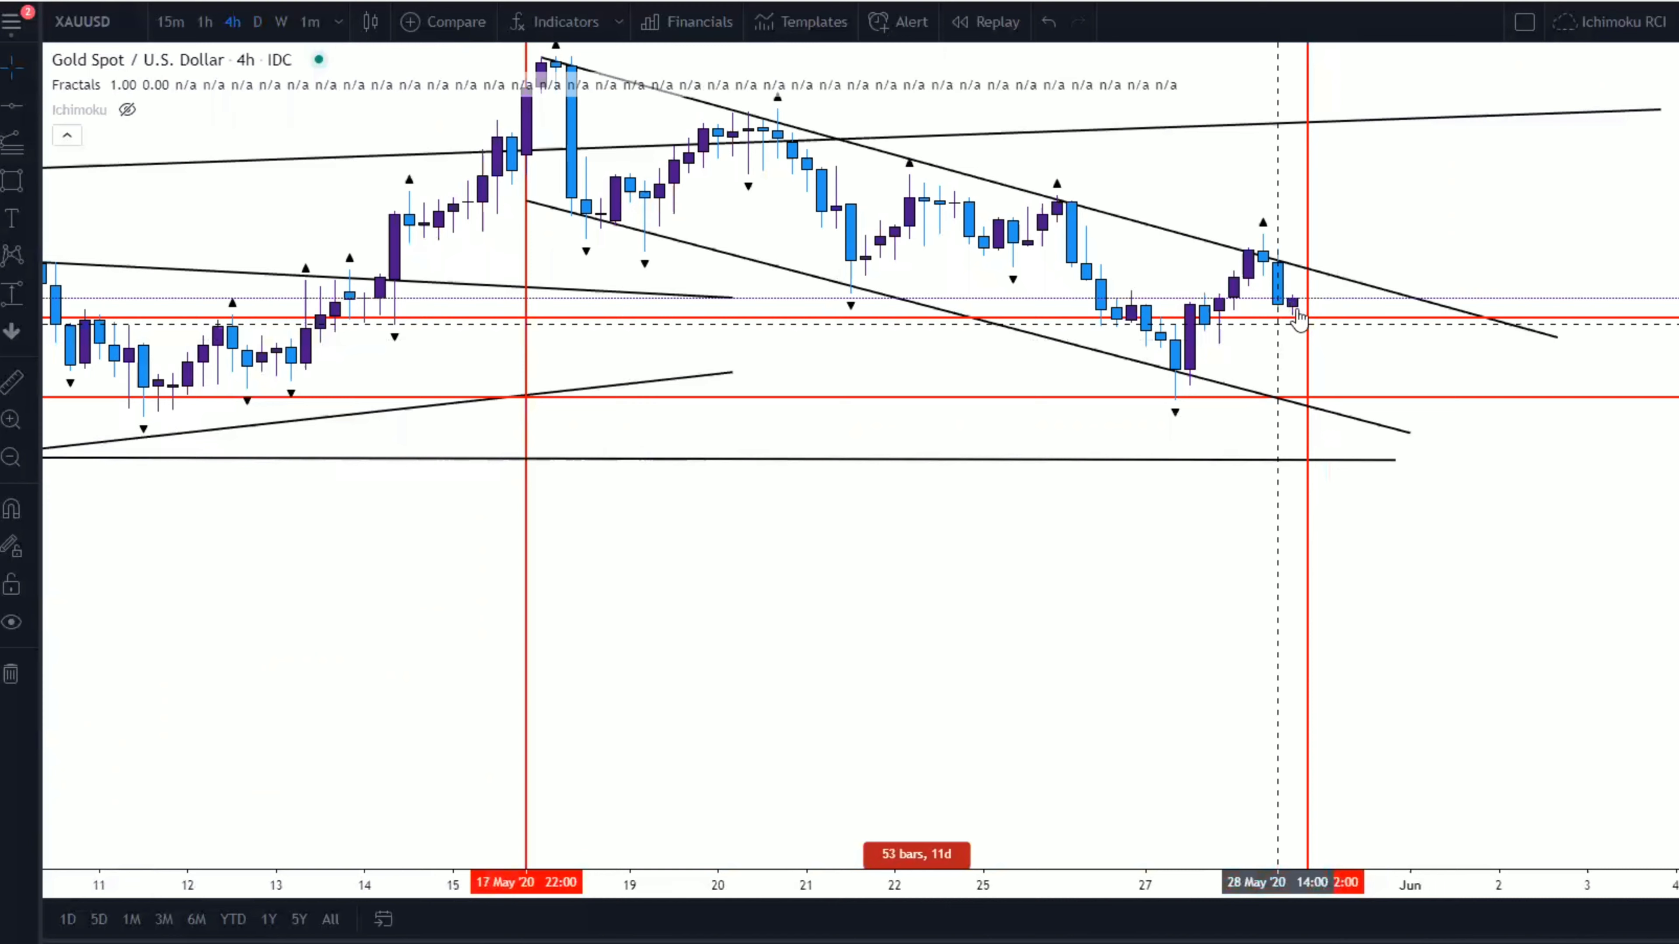
left_click_drag(1533, 241, 1528, 290)
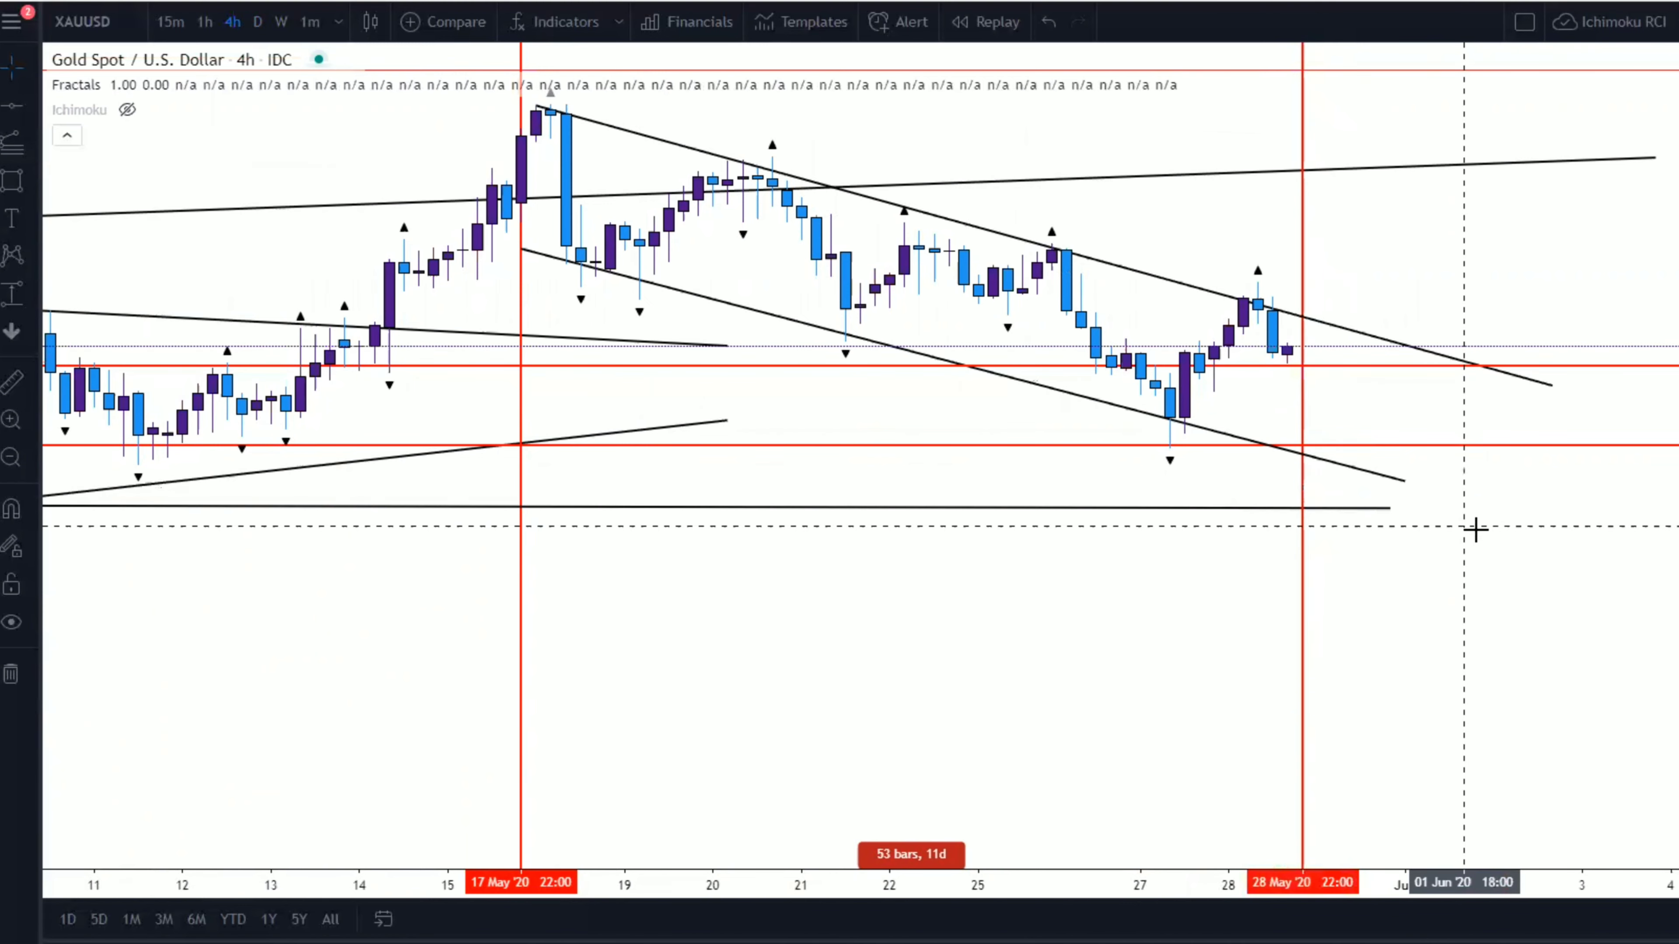
scroll(1476, 530, "down", 2)
scroll(1280, 875, "up", 1)
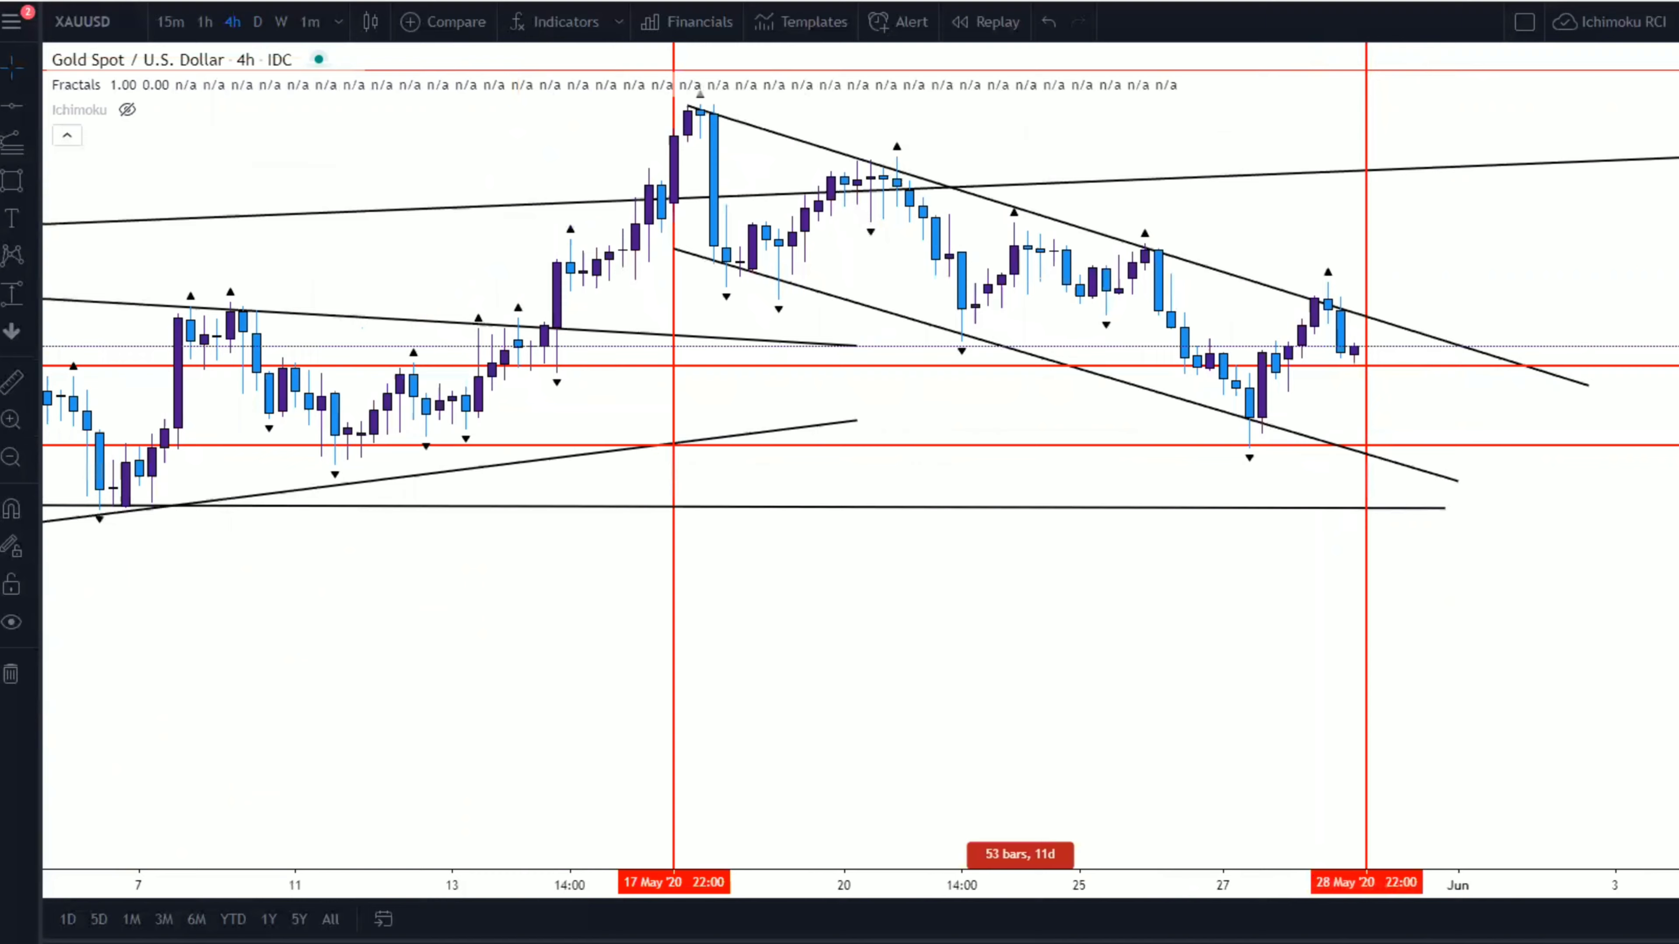
left_click_drag(1280, 883, 1263, 883)
left_click_drag(1678, 502, 1677, 358)
left_click_drag(1545, 405, 1522, 506)
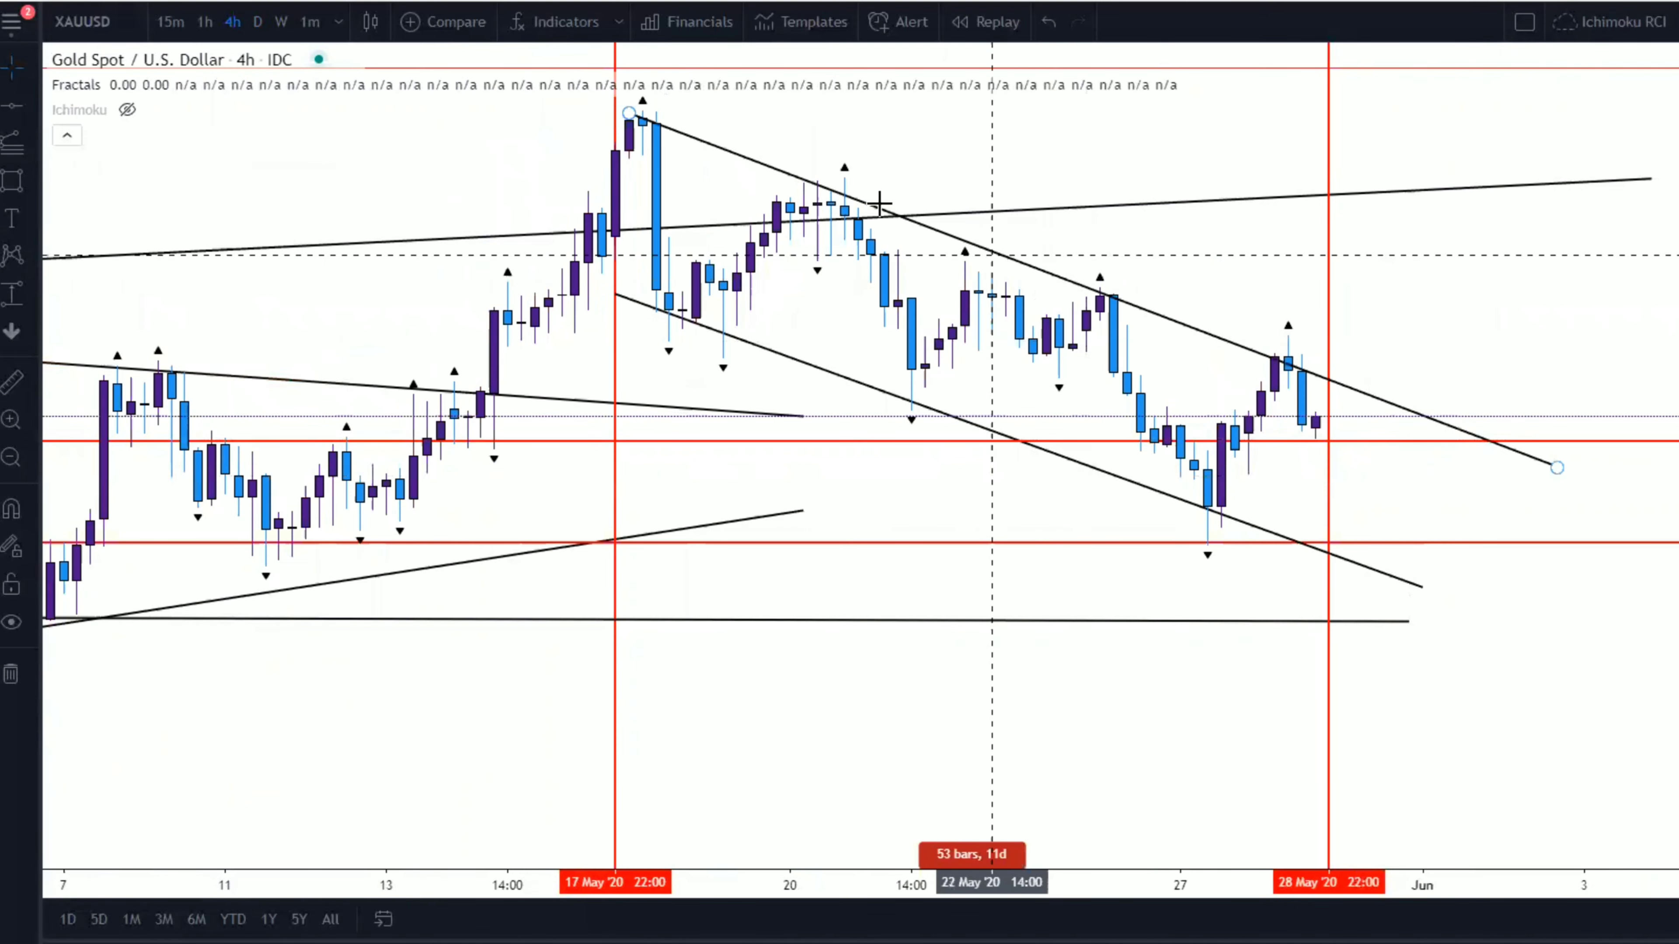
left_click(128, 109)
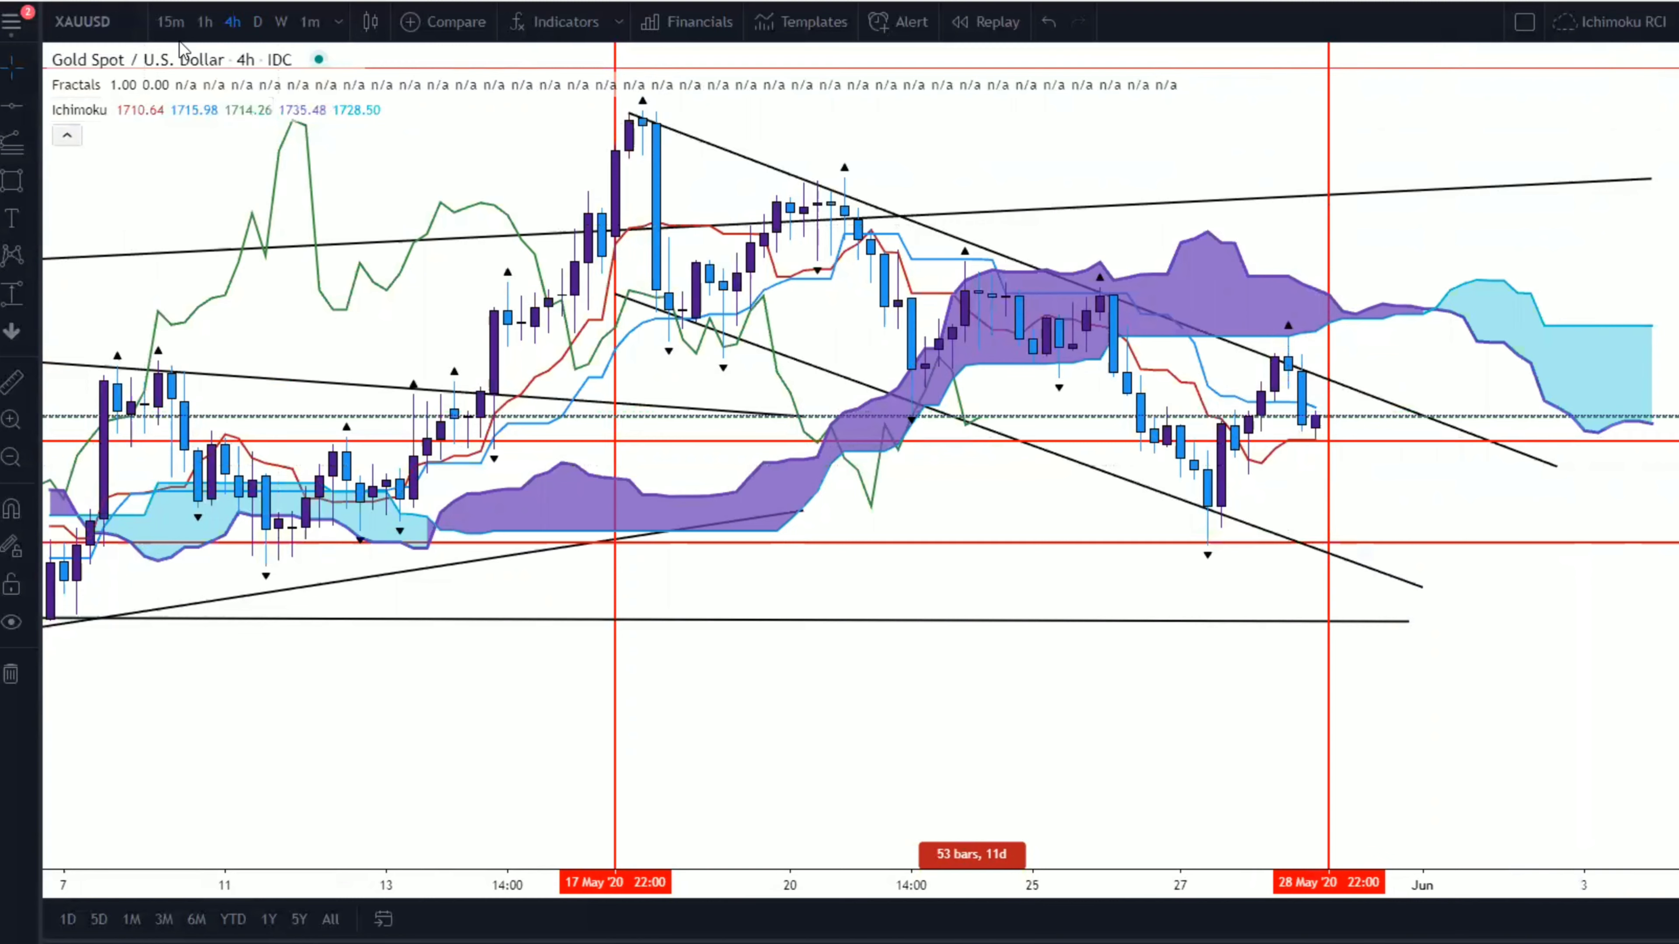
Collapse the indicator legend and switch to the 1h timeframe, framing the latest candles and the extension levels.
left_click(67, 135)
key("6")
key("0")
key("Return")
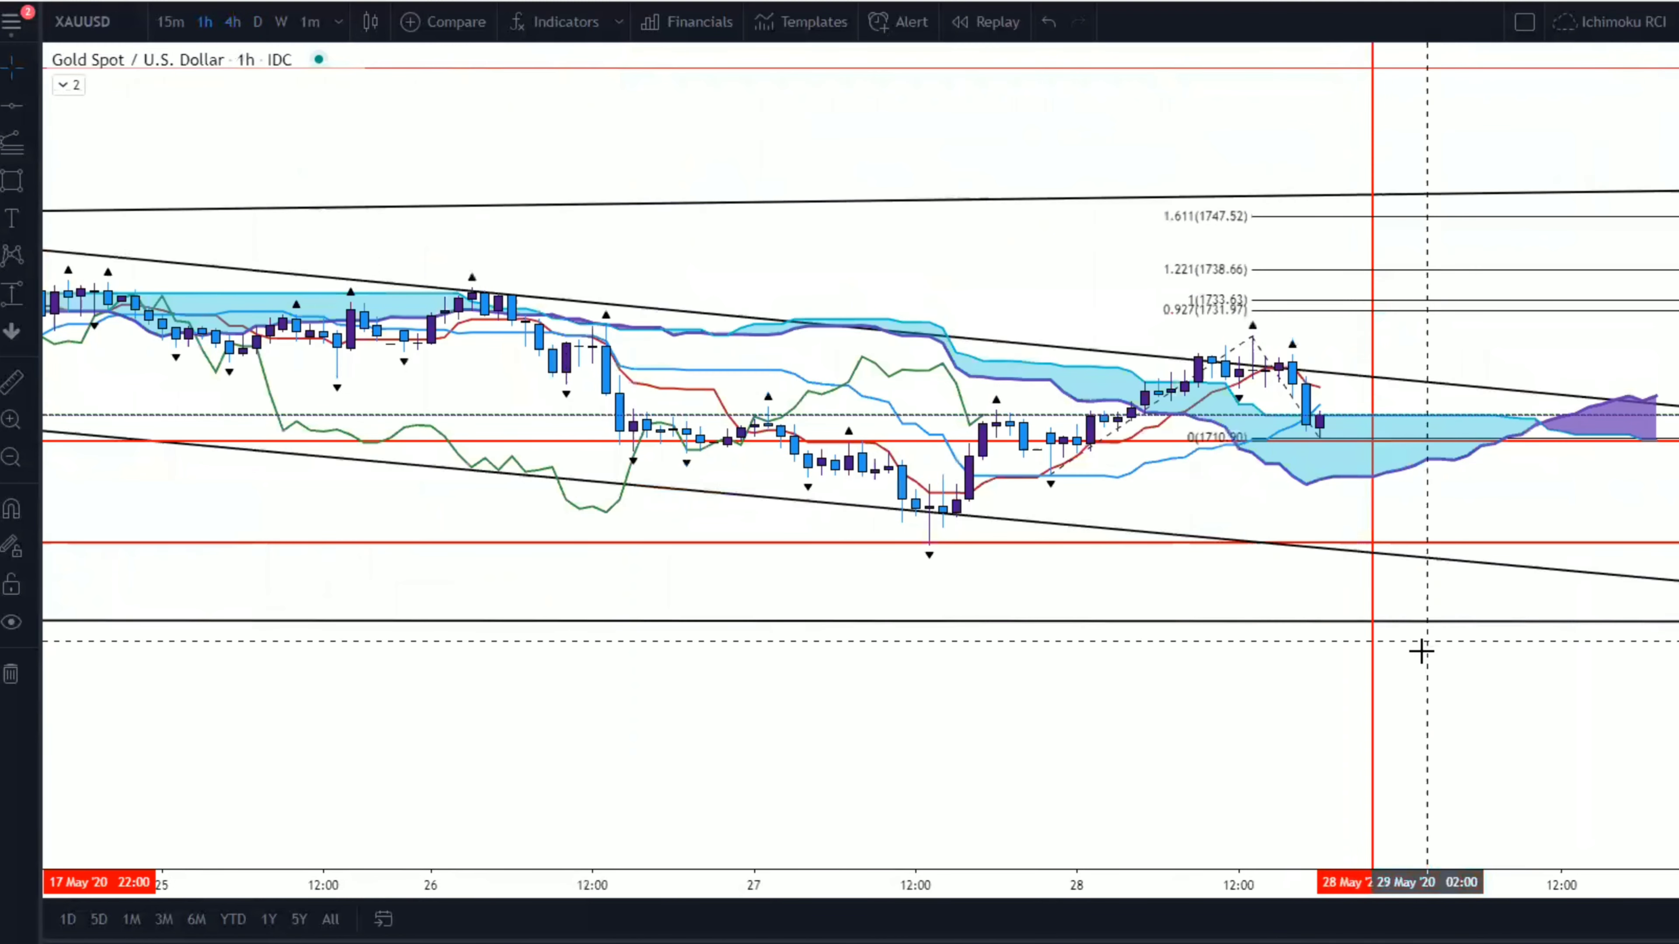
left_click(939, 820)
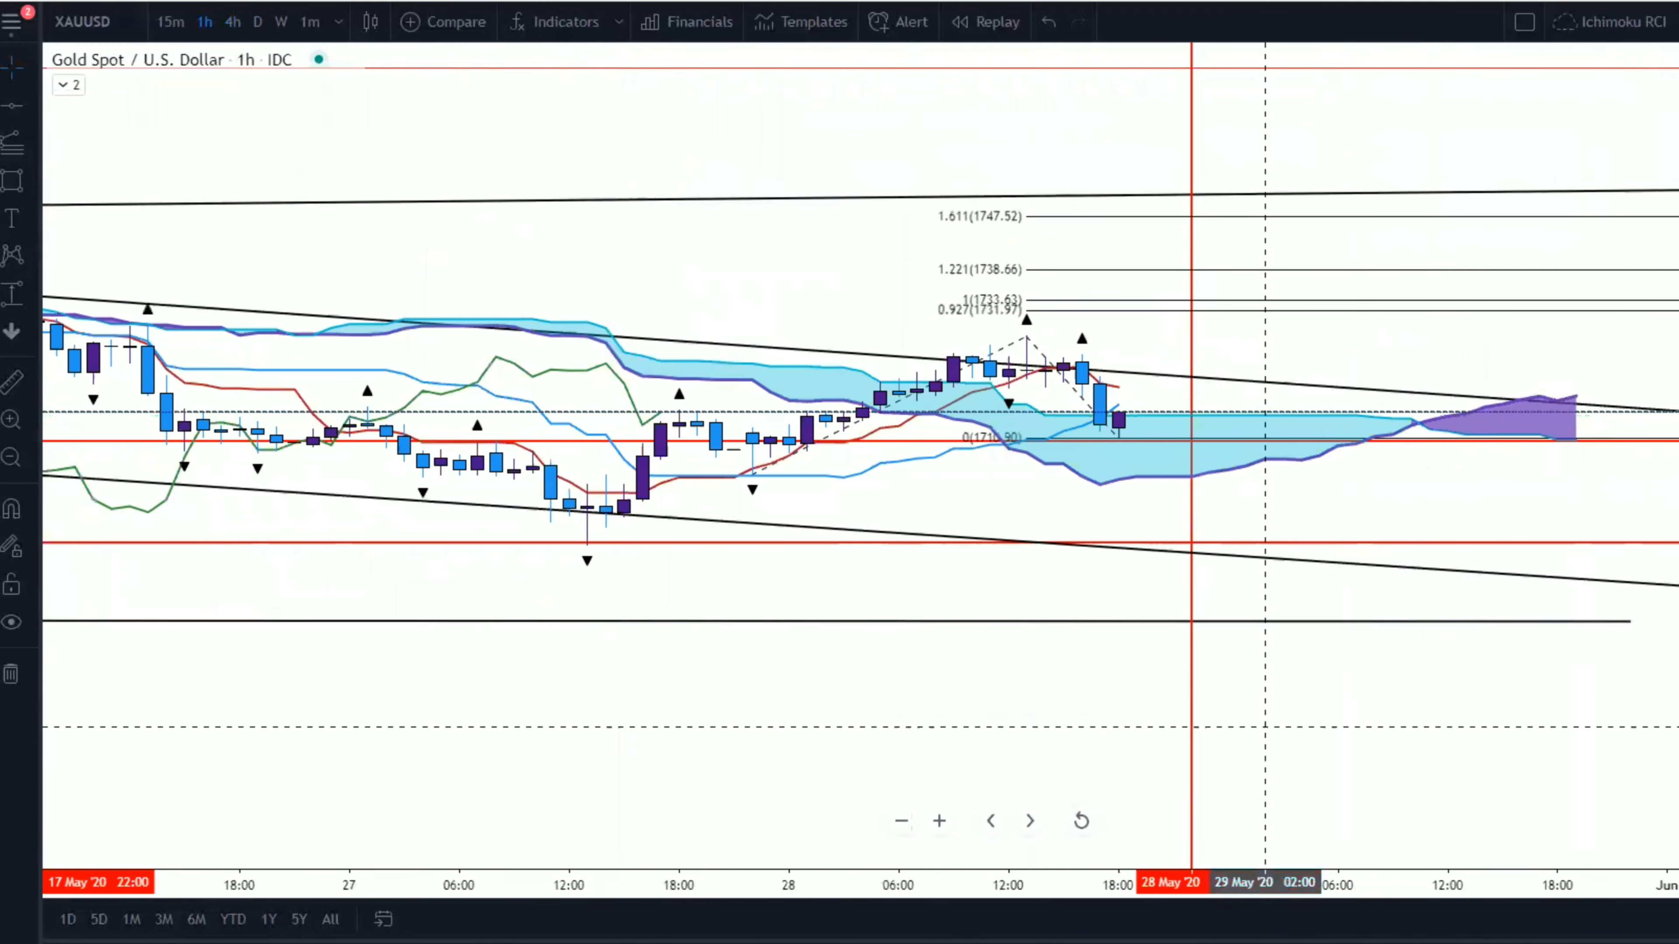
scroll(1480, 495, "up", 2)
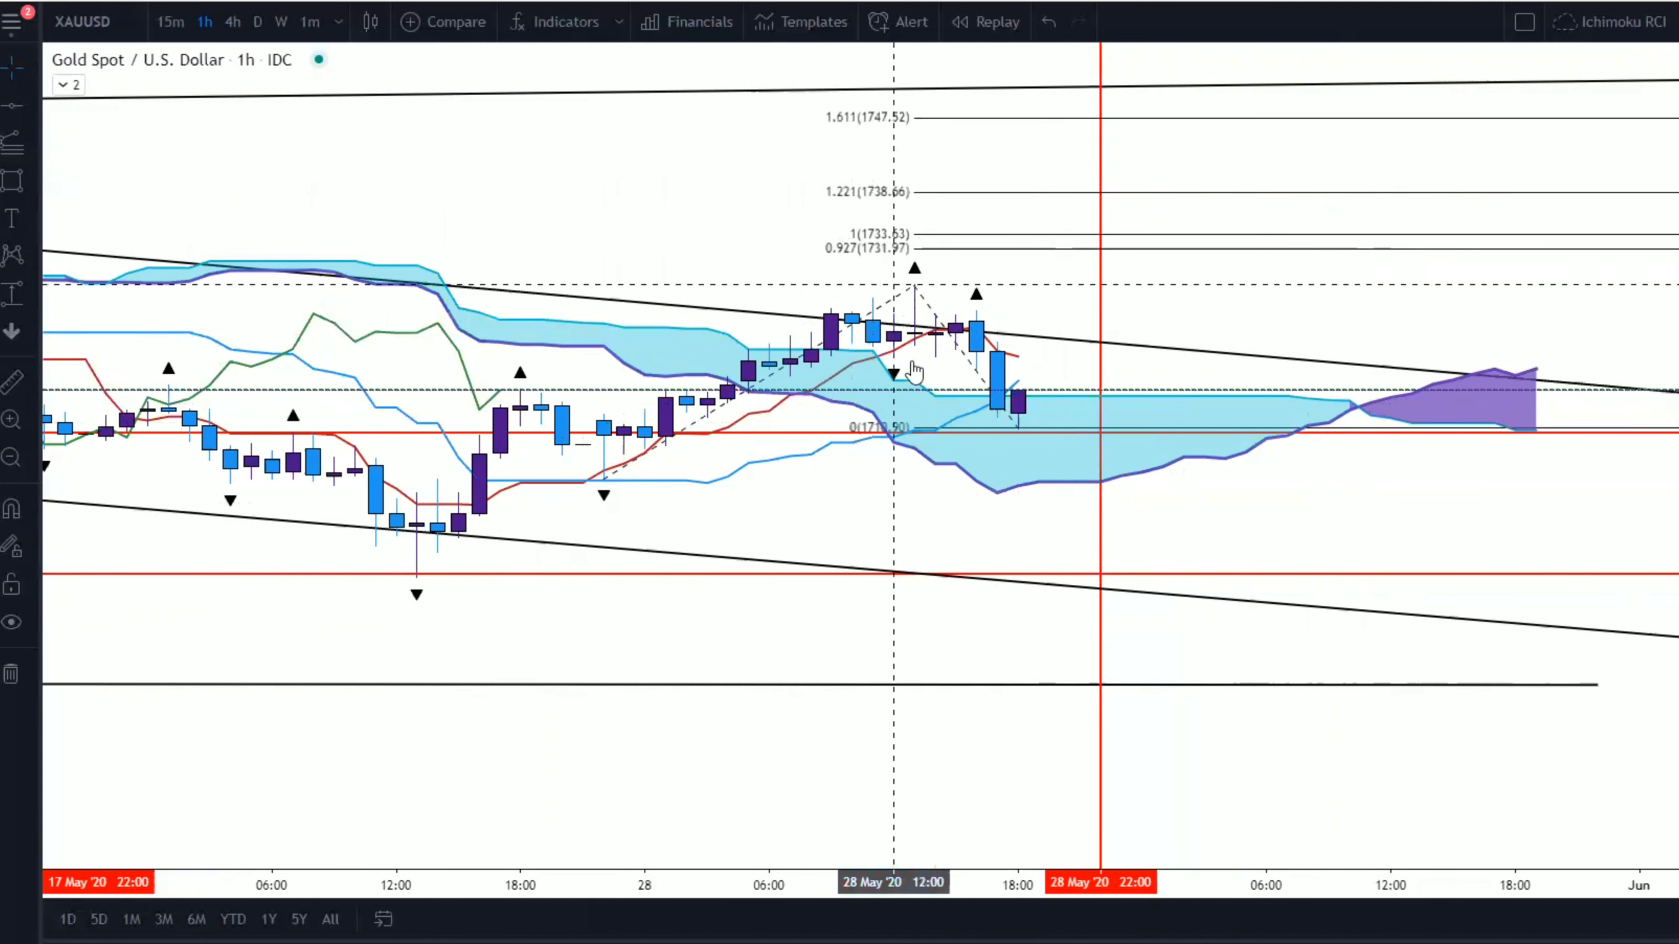
Draw a price range of about 32 from the 28 May 17:00 candle up to the 1.611 level, extending to 29 May 19:00.
left_click(12, 293)
left_click(999, 390)
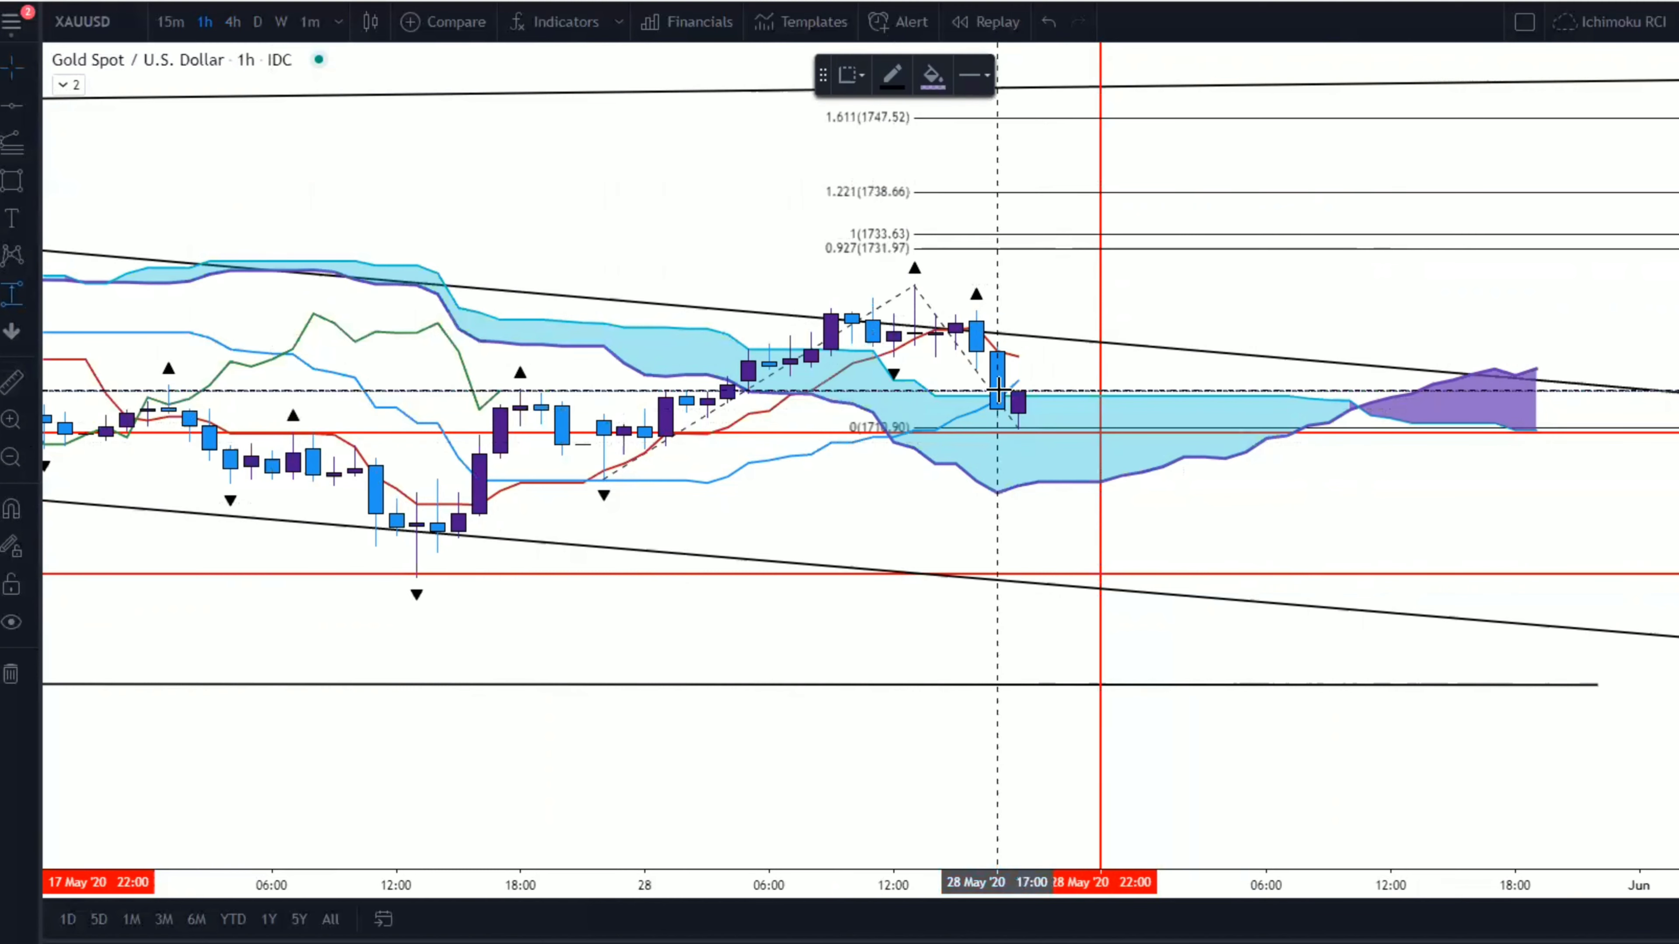
left_click(996, 390)
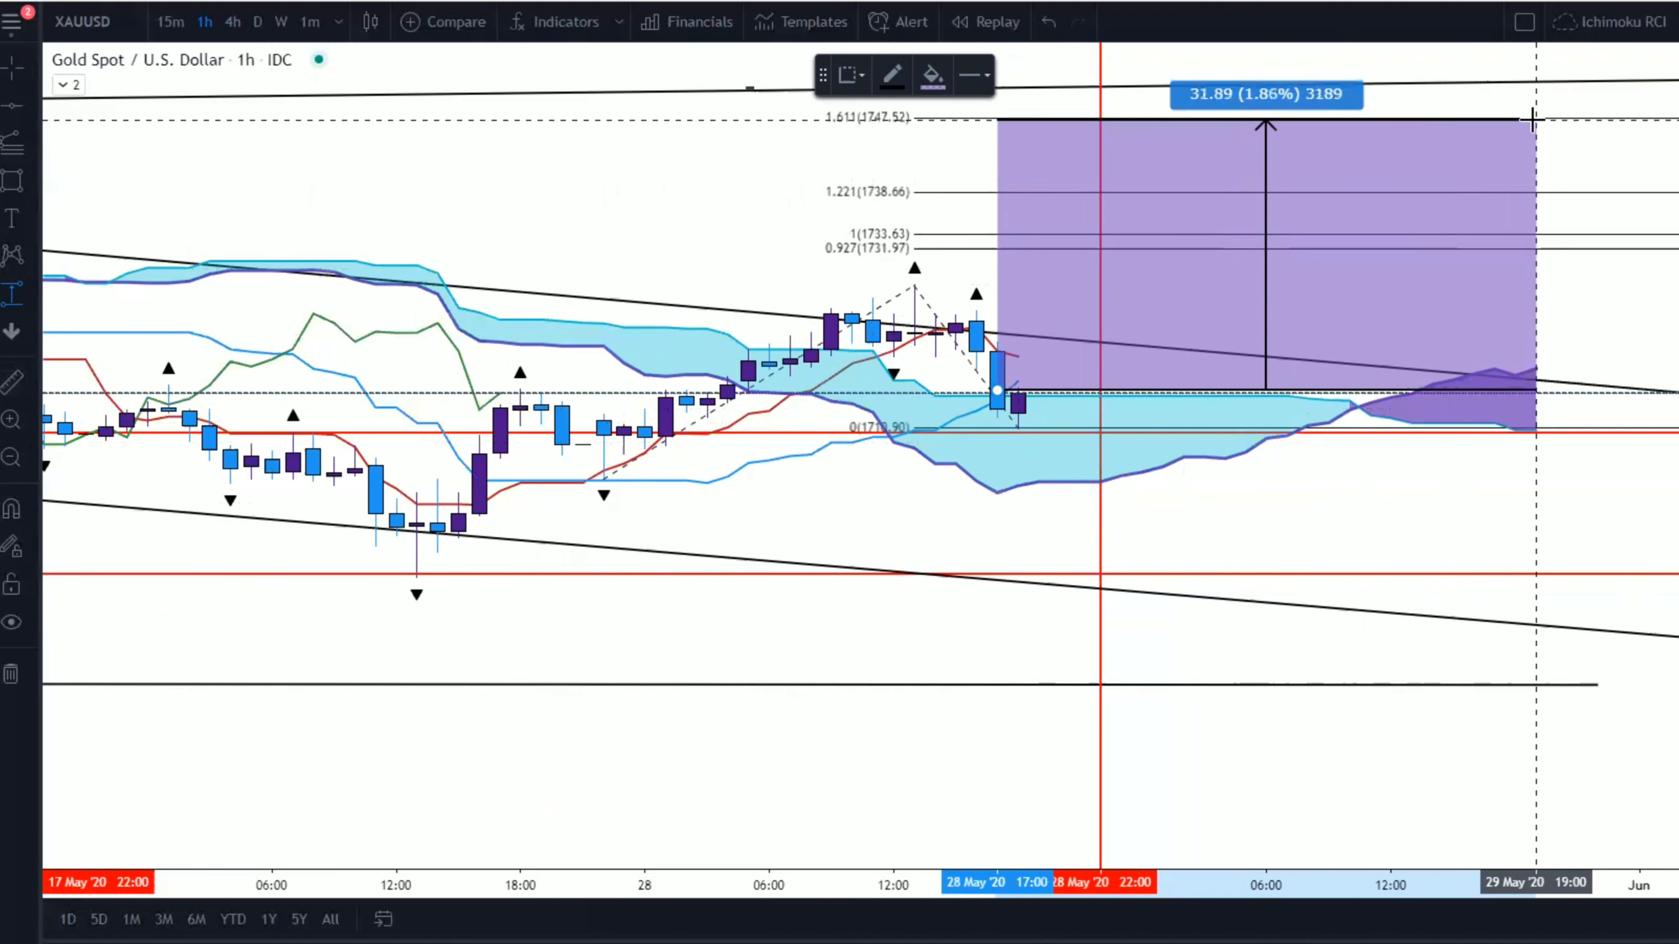
left_click(1533, 120)
left_click(772, 235)
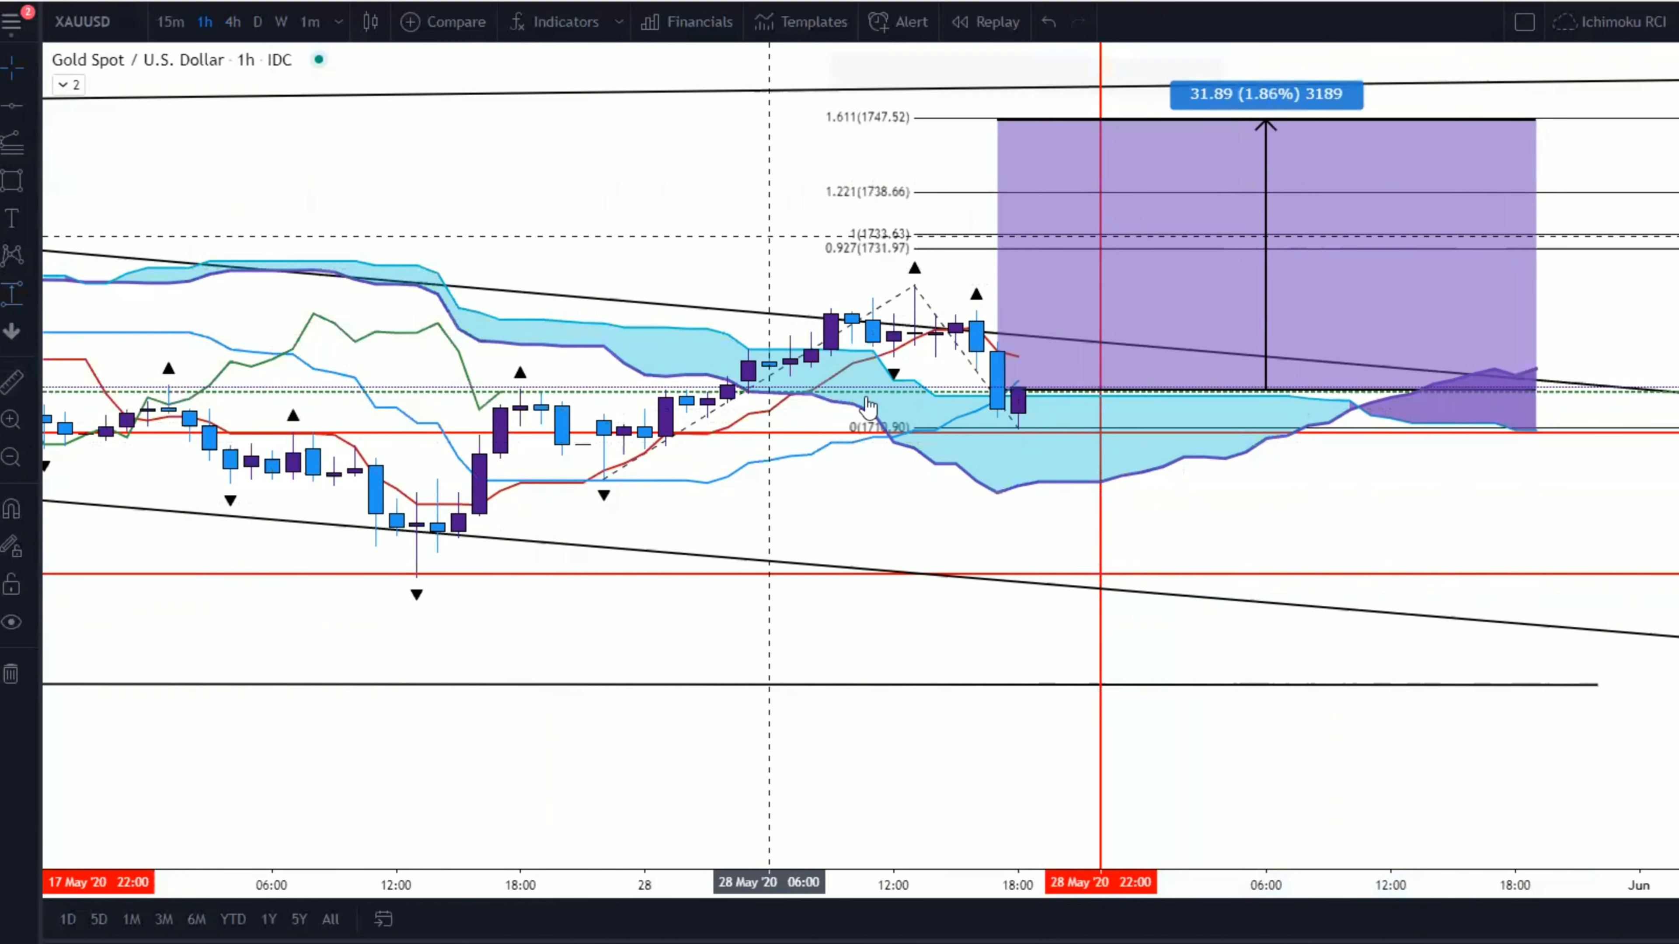
Align the upper edge of the price range with the 1.611 extension level at 1747.52.
left_click_drag(1677, 251, 1669, 373)
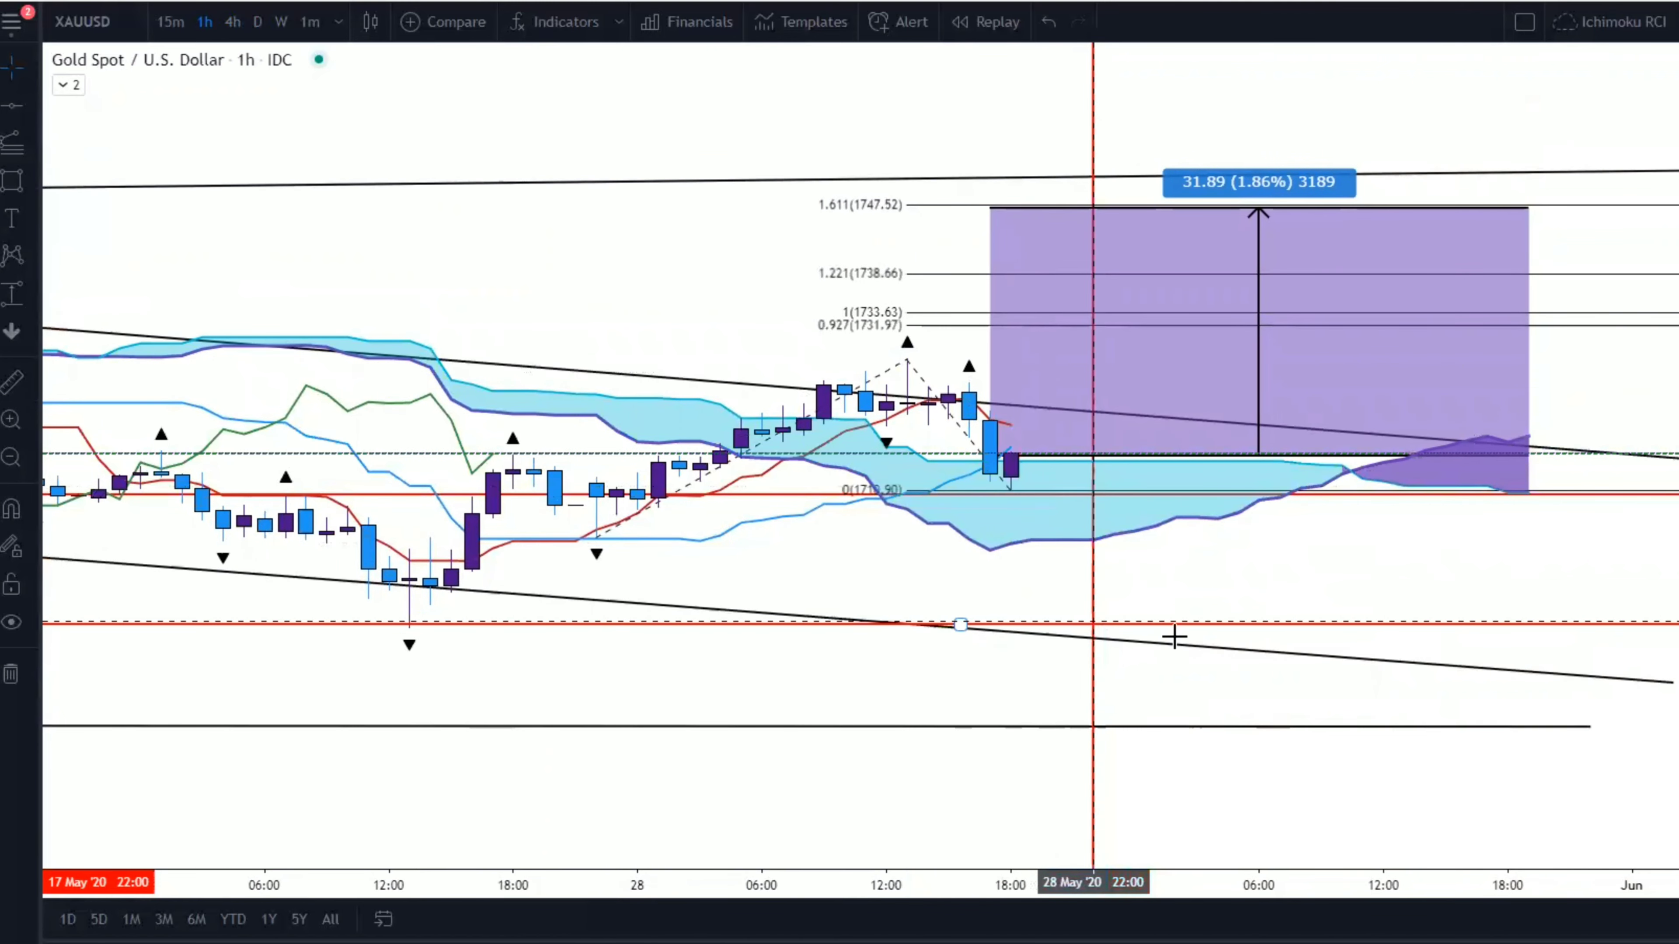
scroll(1183, 645, "down", 3)
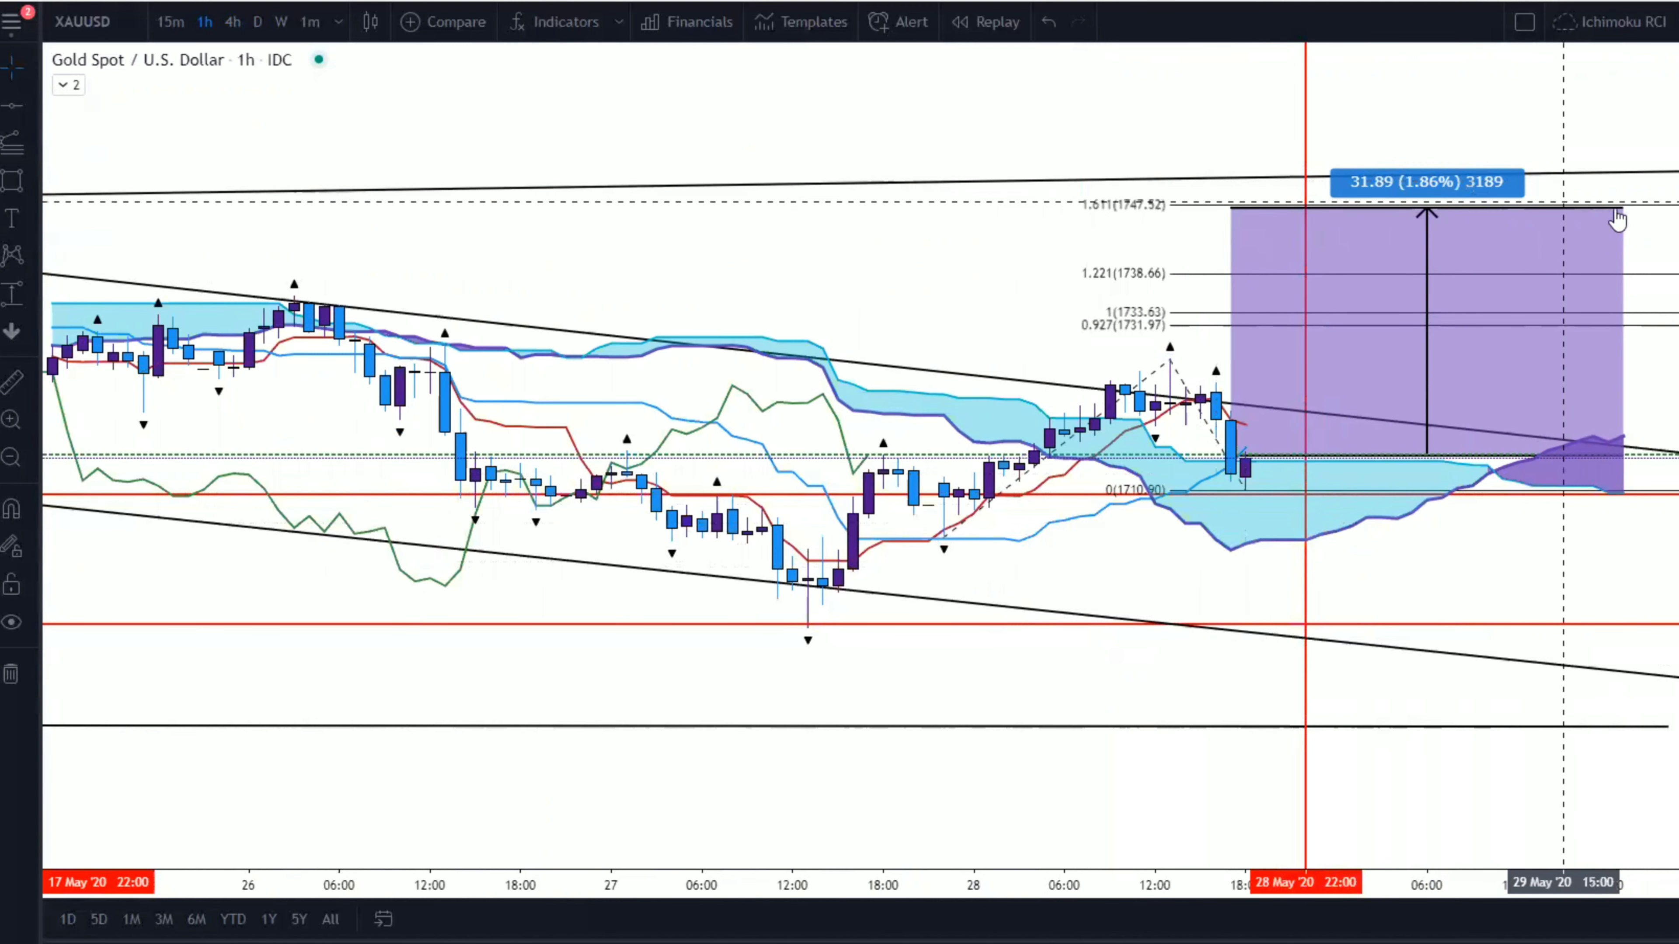
left_click(1622, 214)
left_click_drag(1622, 213, 1623, 206)
left_click(868, 258)
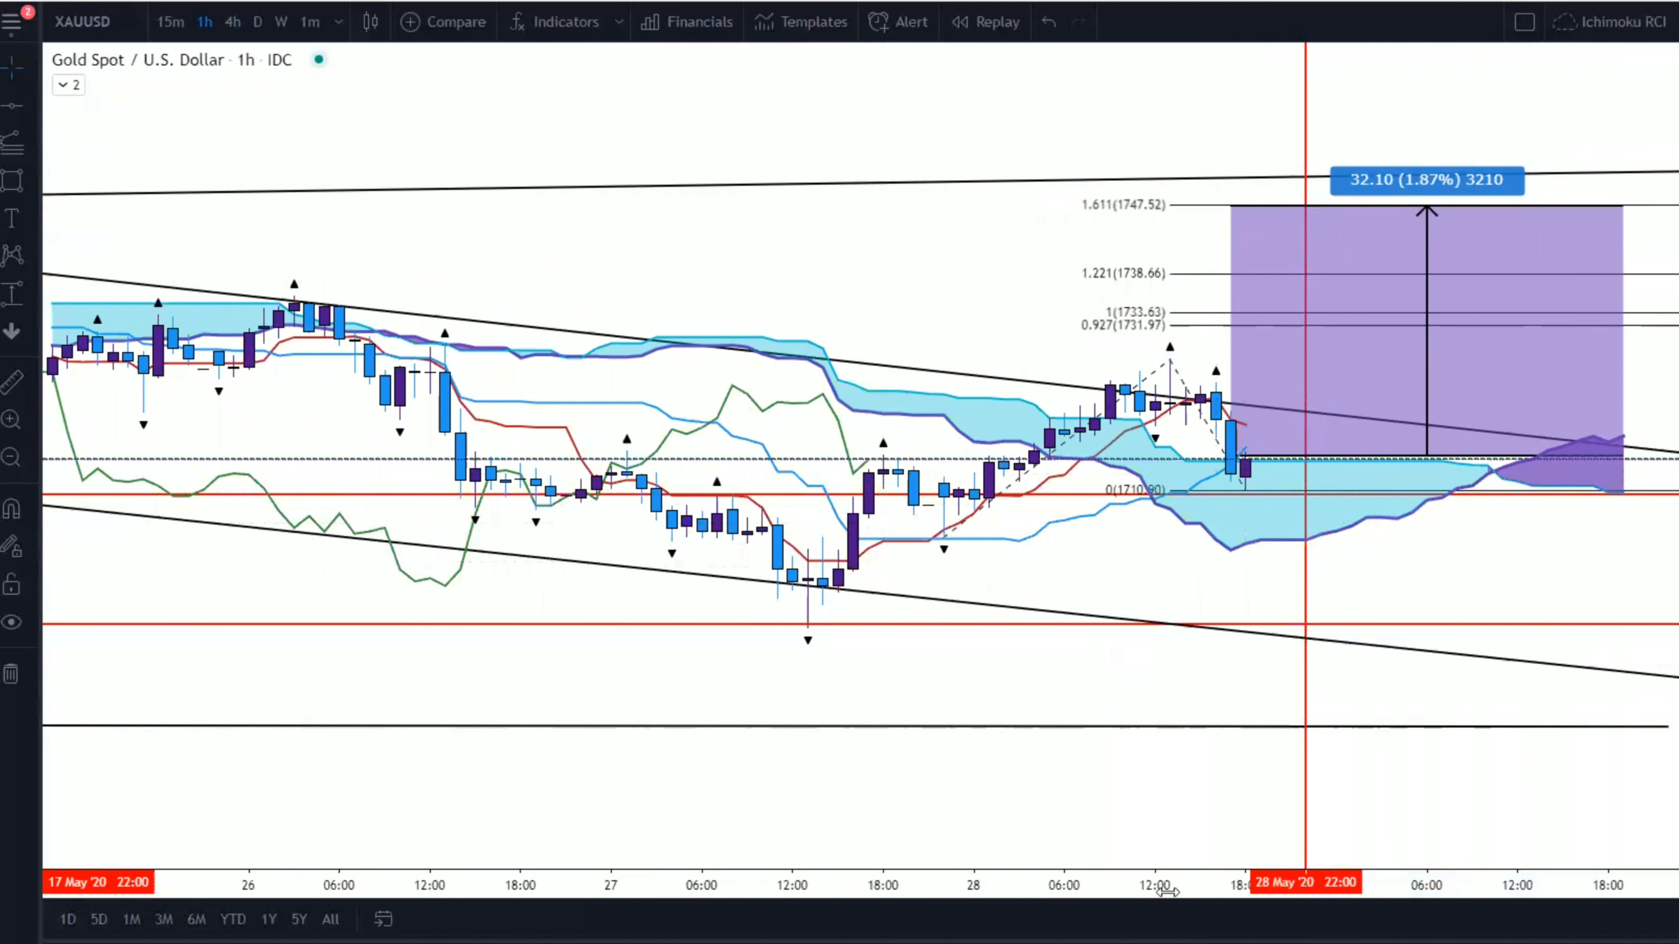
Limit the price range's visibility to minutes 1 to 59 and hours 1 to 4.
left_click_drag(1142, 877, 960, 877)
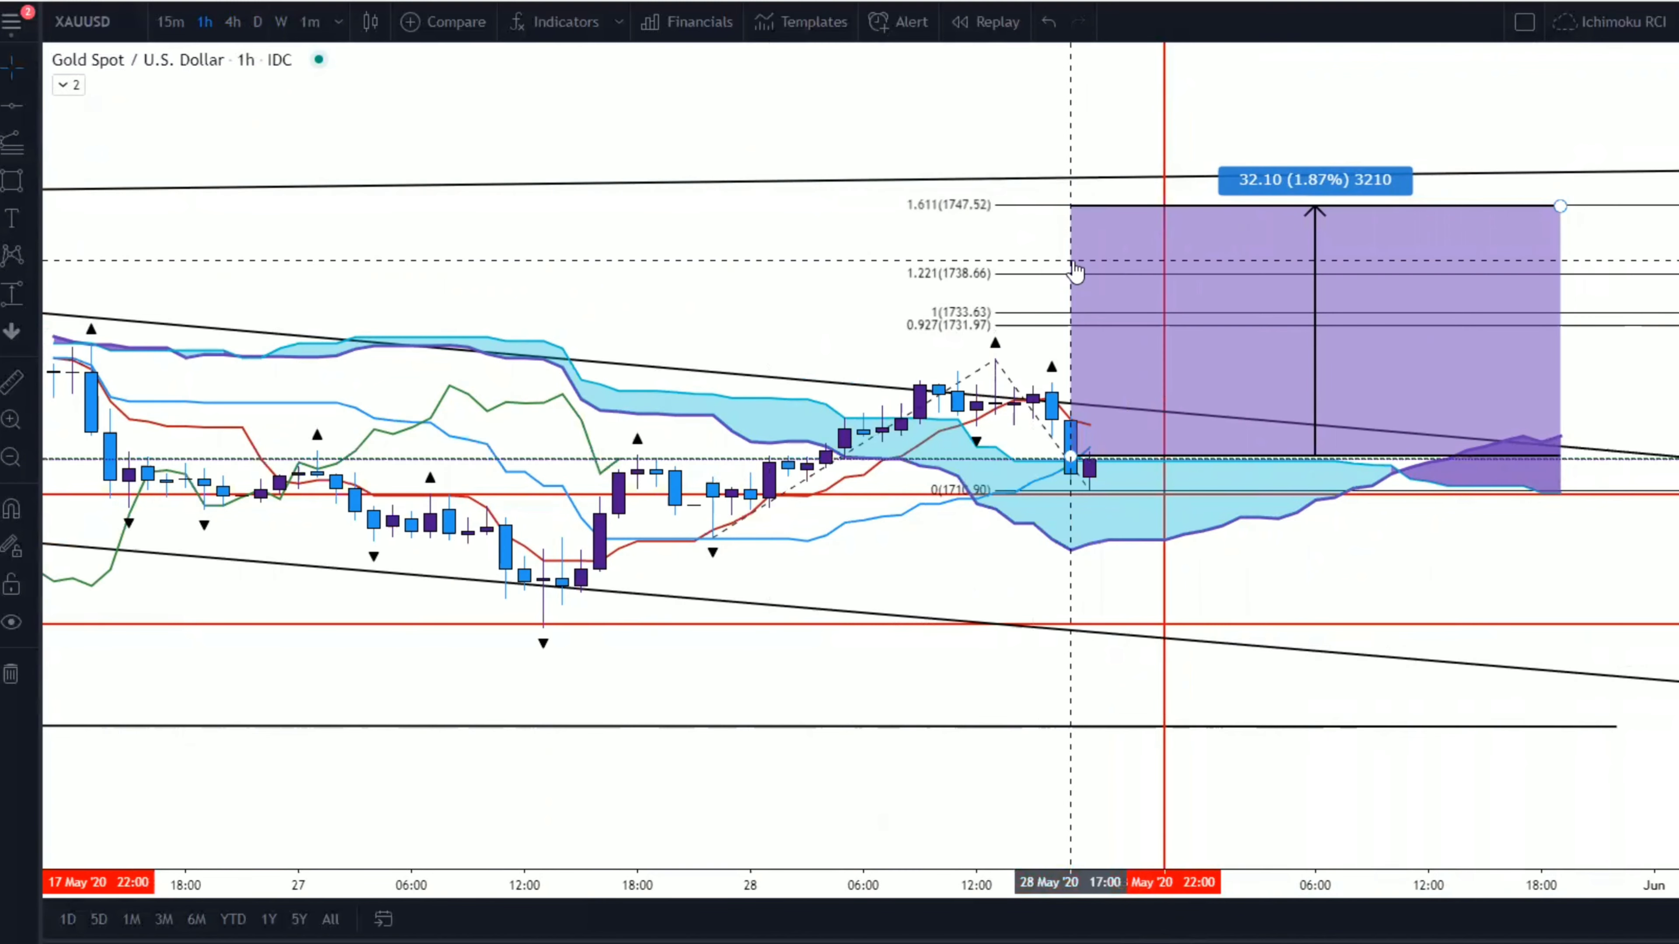
left_click(1075, 271)
double_click(1075, 271)
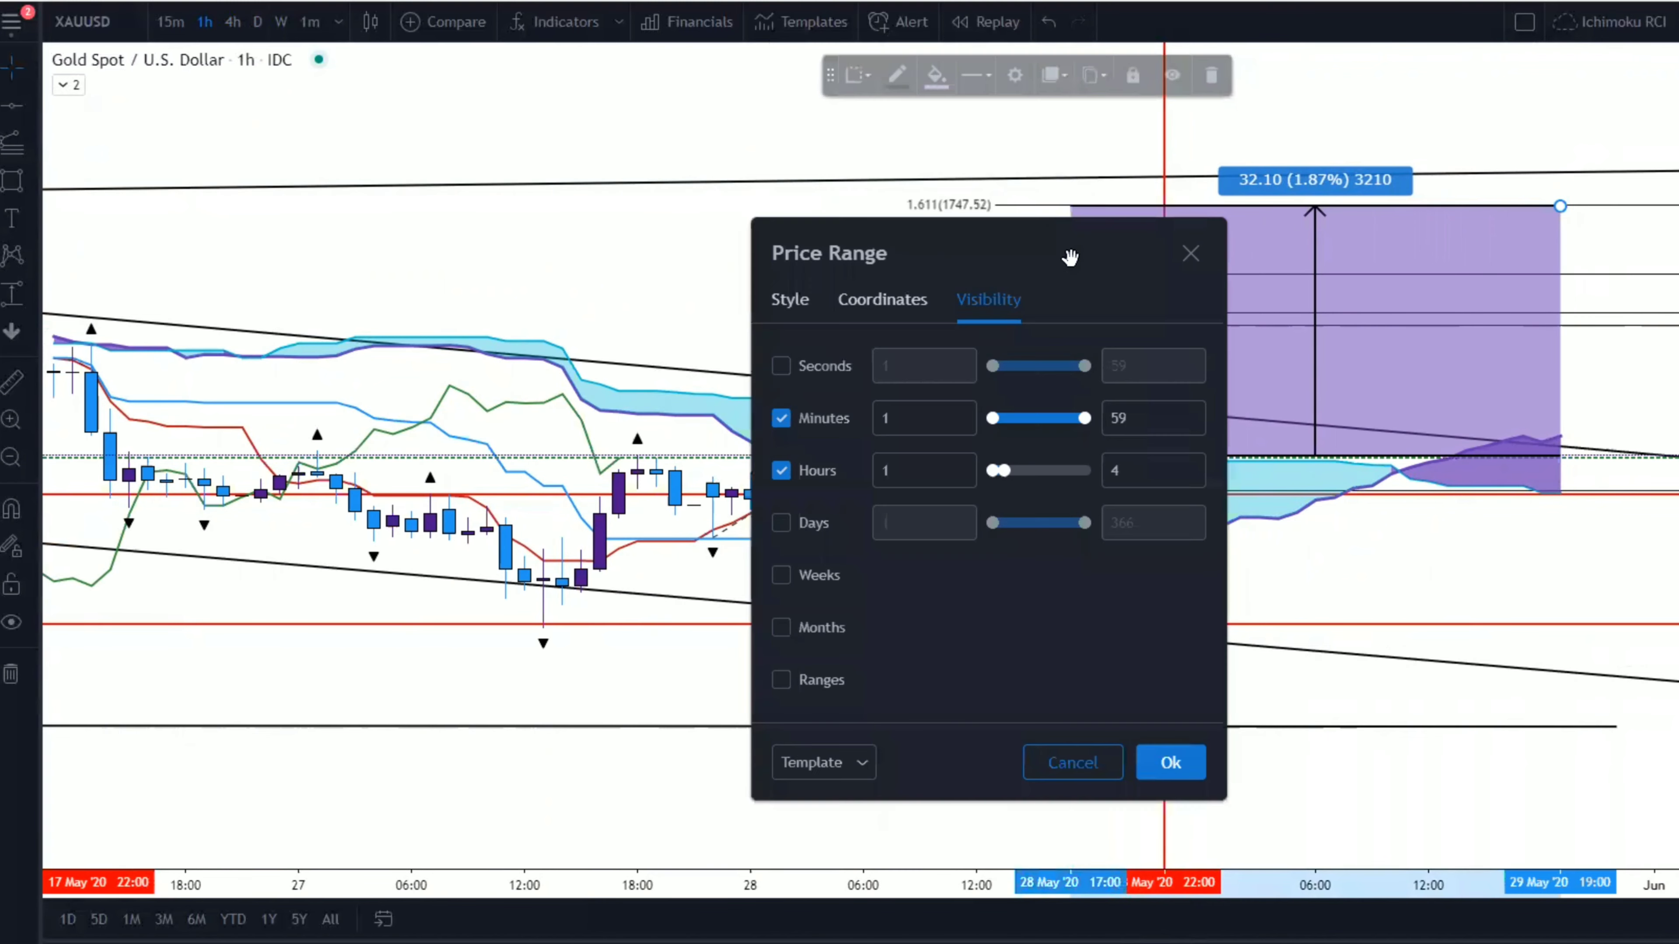
left_click(1176, 760)
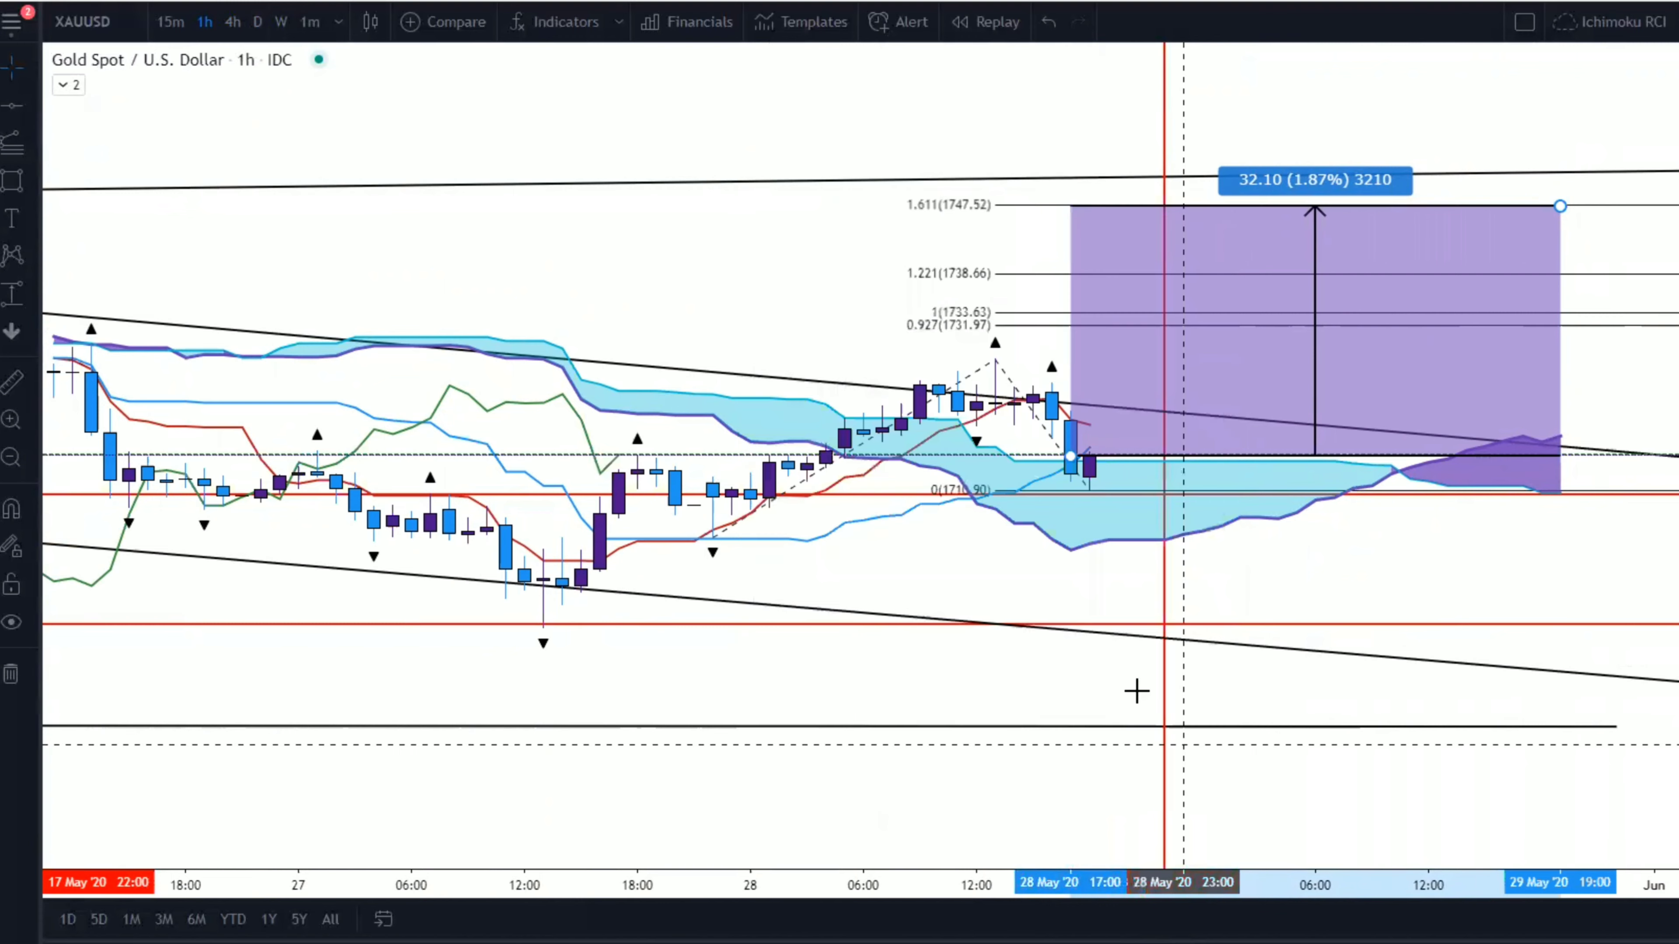
Switch to the 4h timeframe and remove the long rising trend line starting on 26 March 2020 from the chart.
left_click(232, 130)
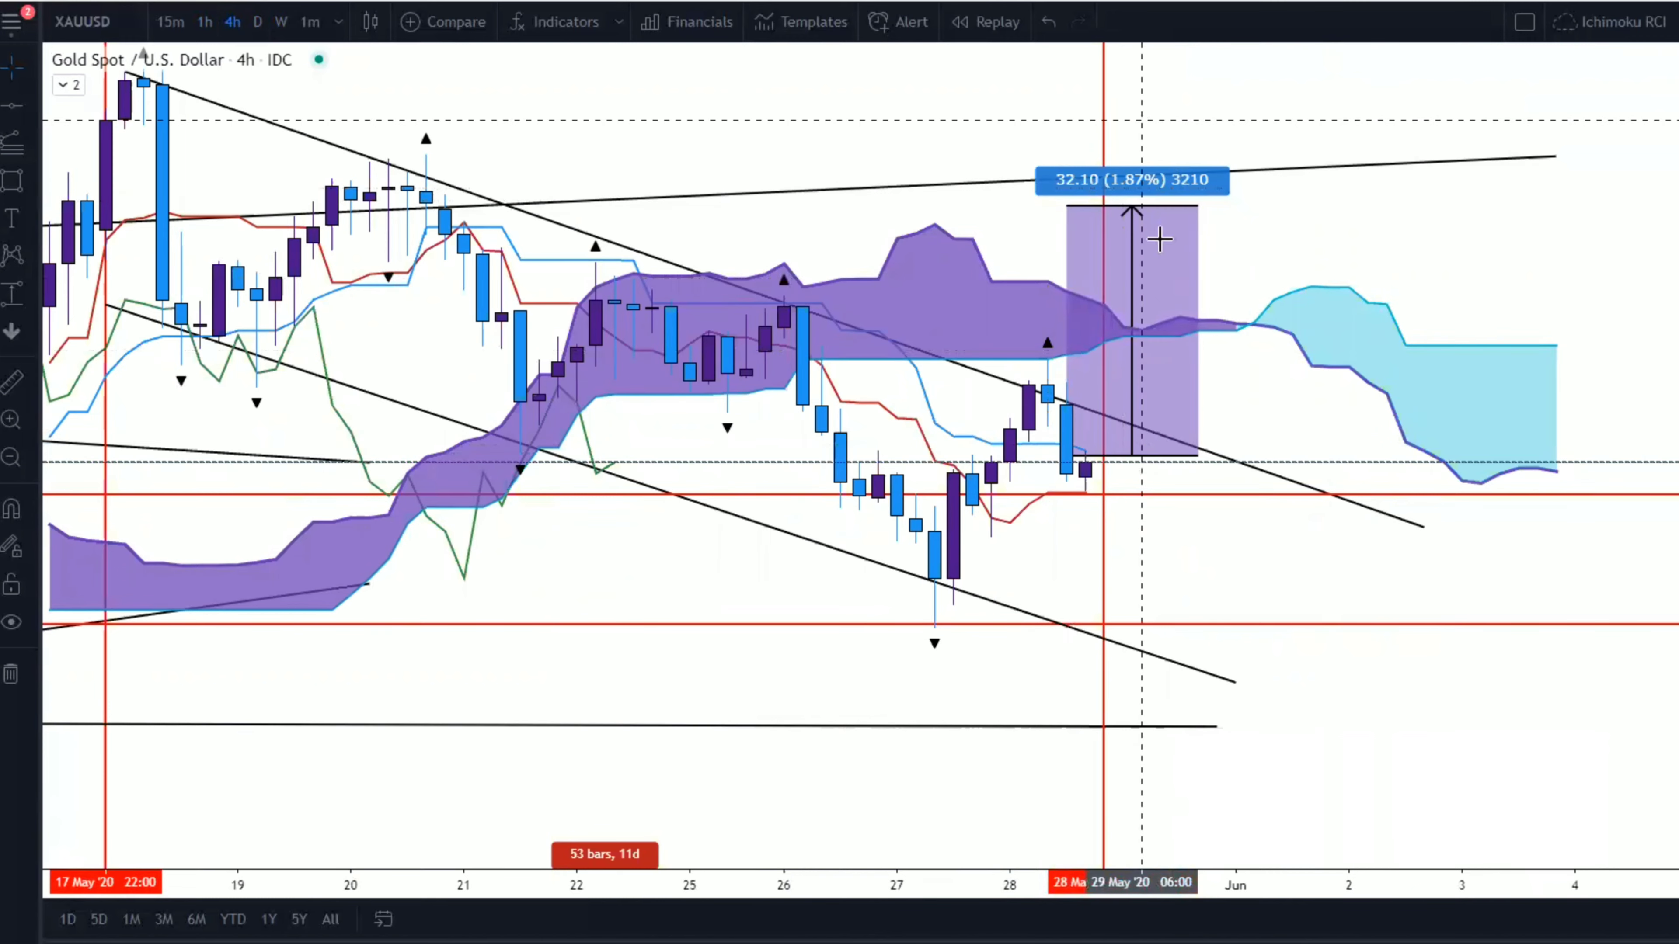
scroll(1125, 295, "down", 2)
scroll(1192, 270, "down", 3)
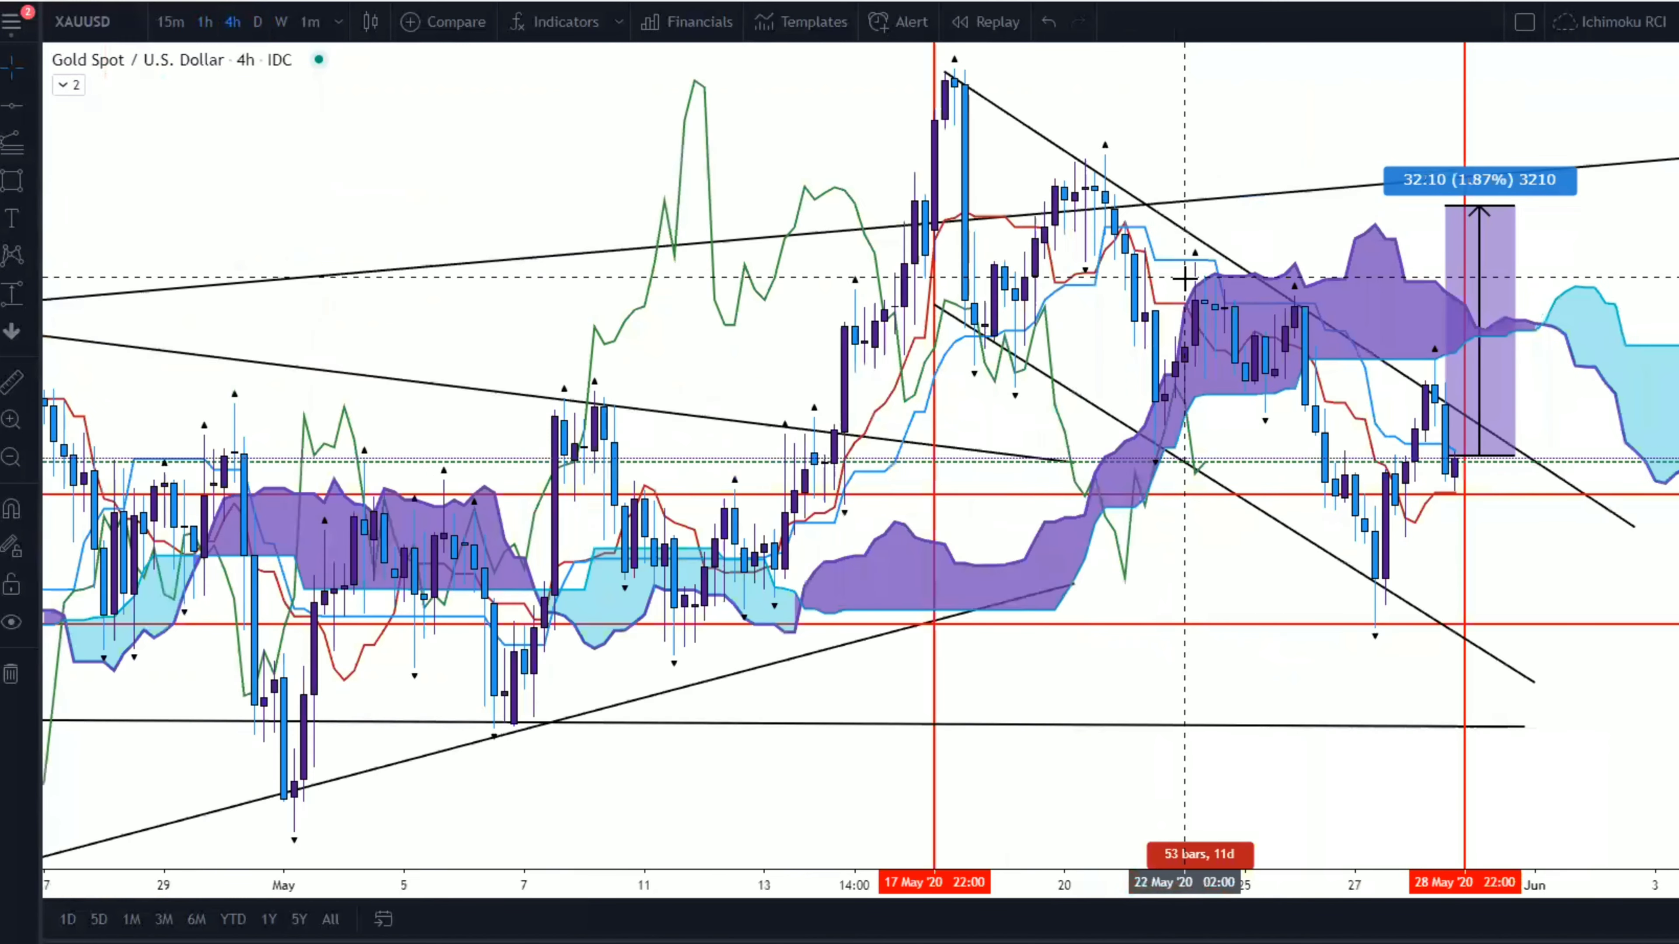
scroll(1294, 309, "down", 3)
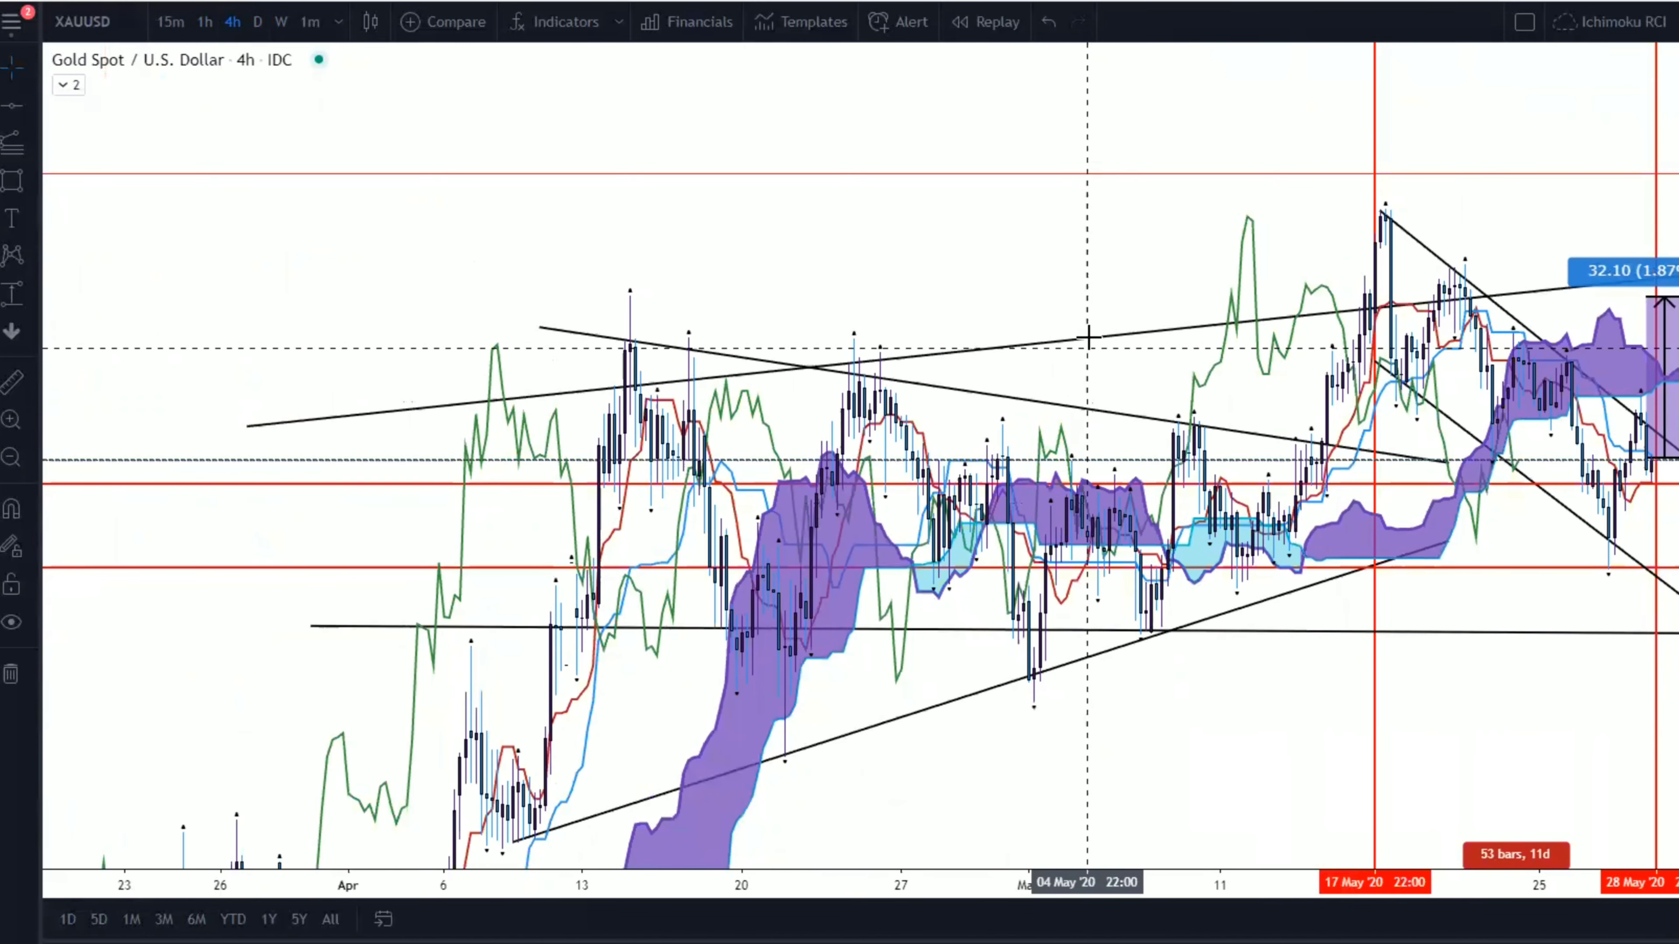
left_click(1094, 349)
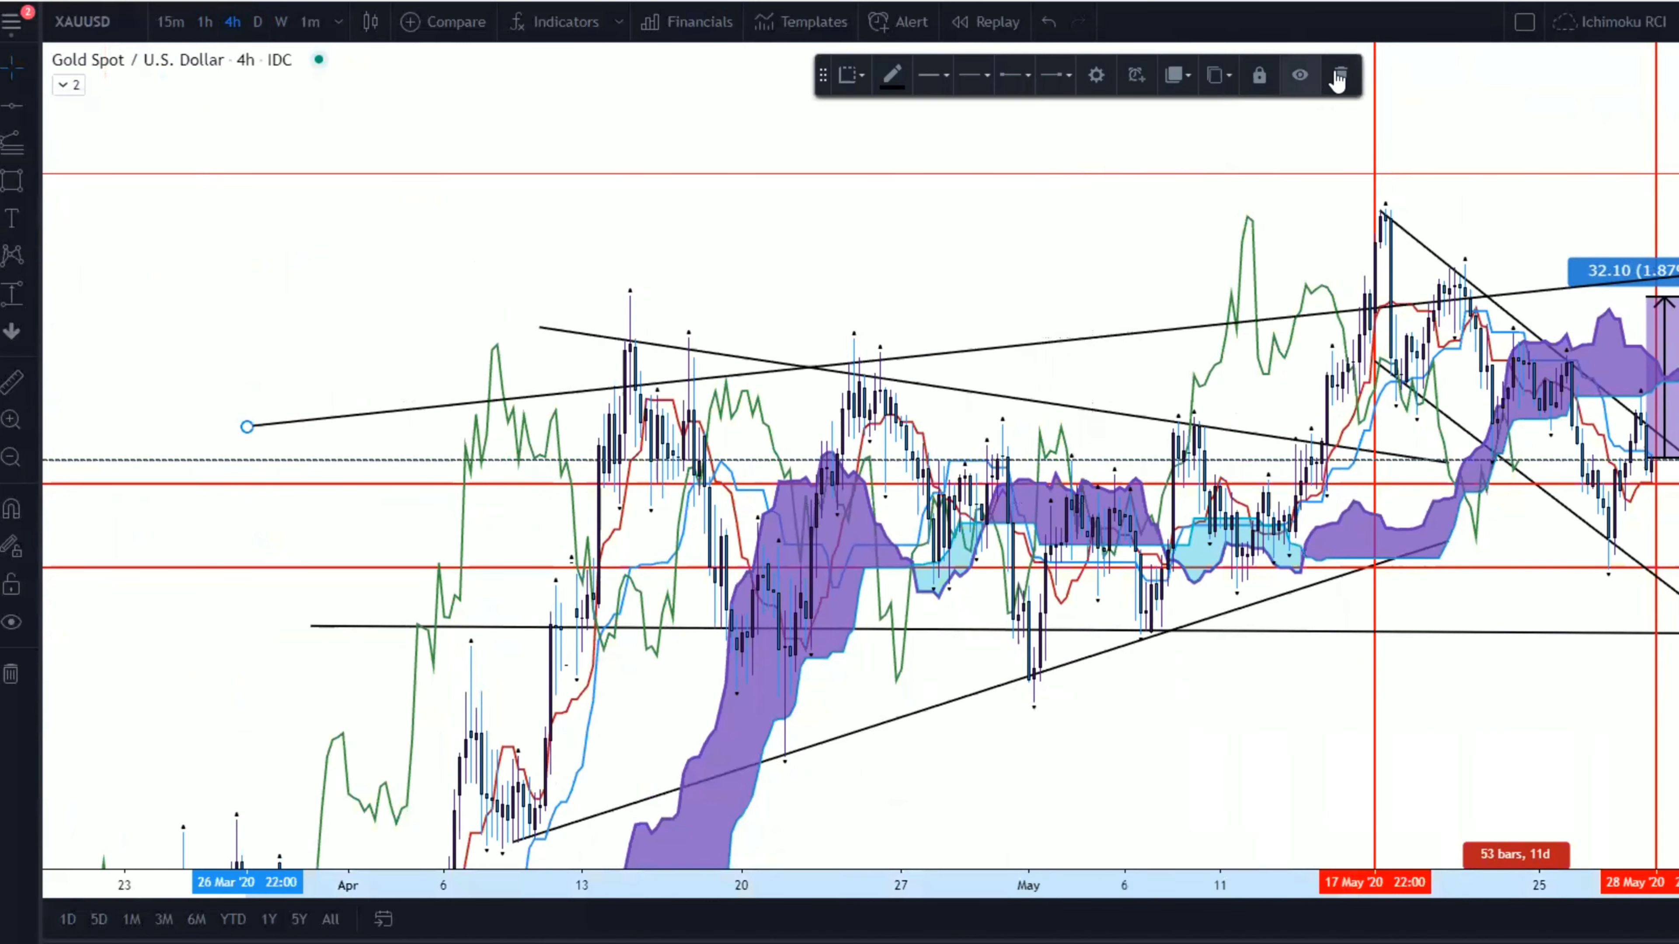
left_click(1299, 75)
Draw a red rectangle just above the price range's target, from 15 May 2020 14:00 to about 5 June.
left_click_drag(1046, 241, 823, 240)
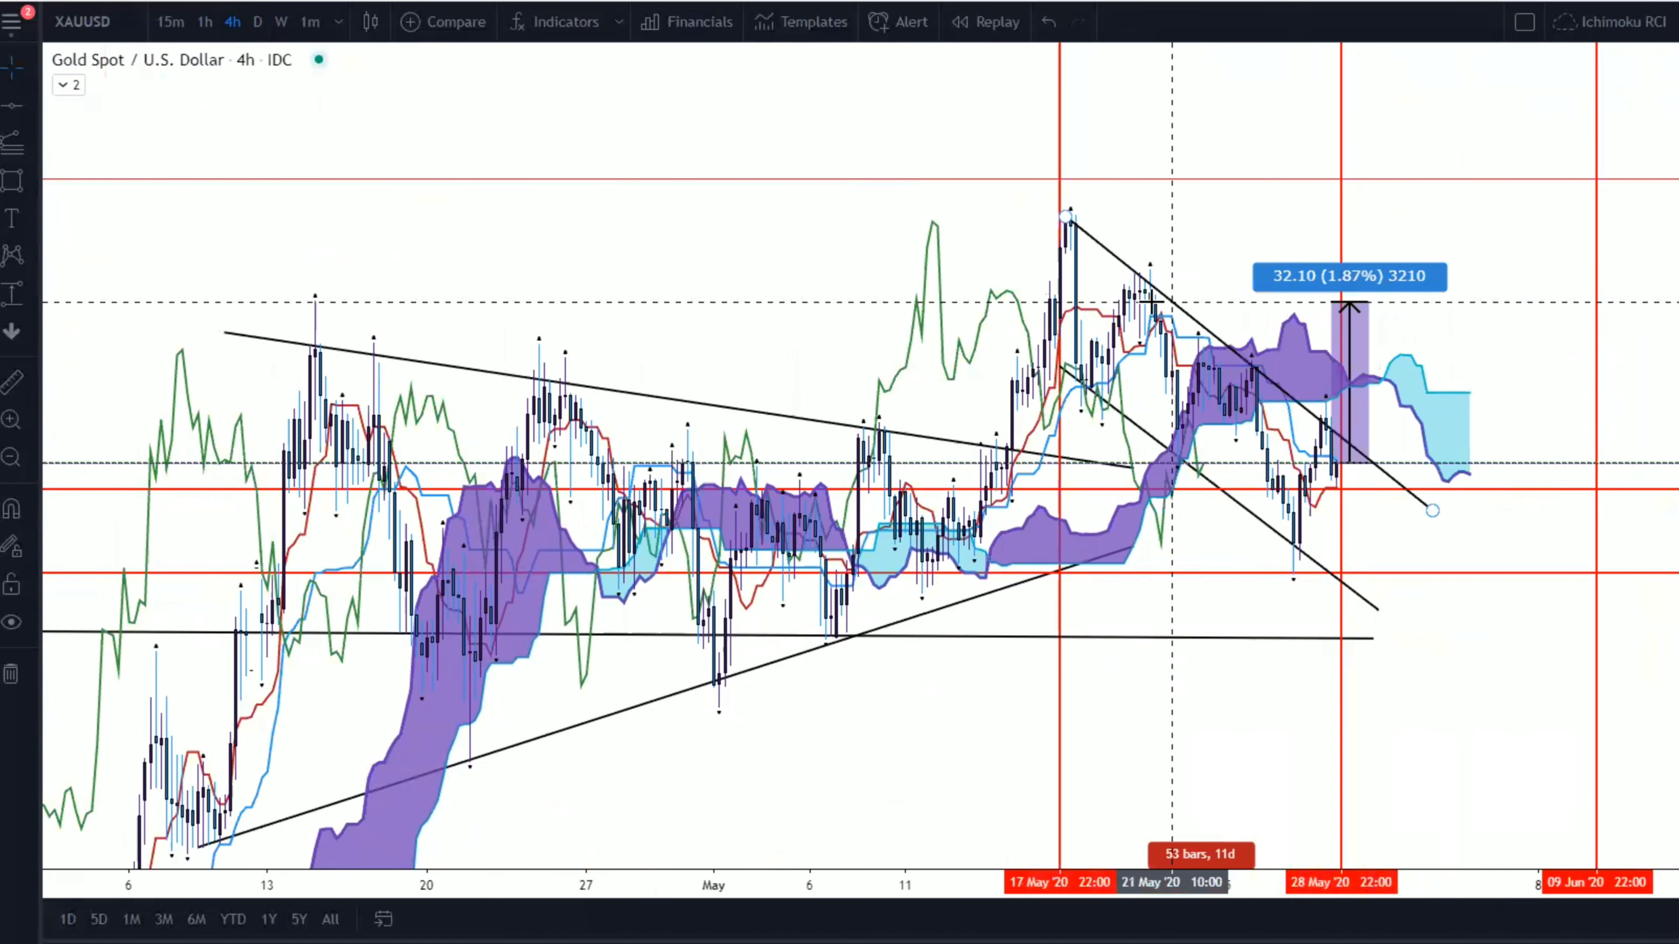
left_click(12, 180)
left_click(1049, 264)
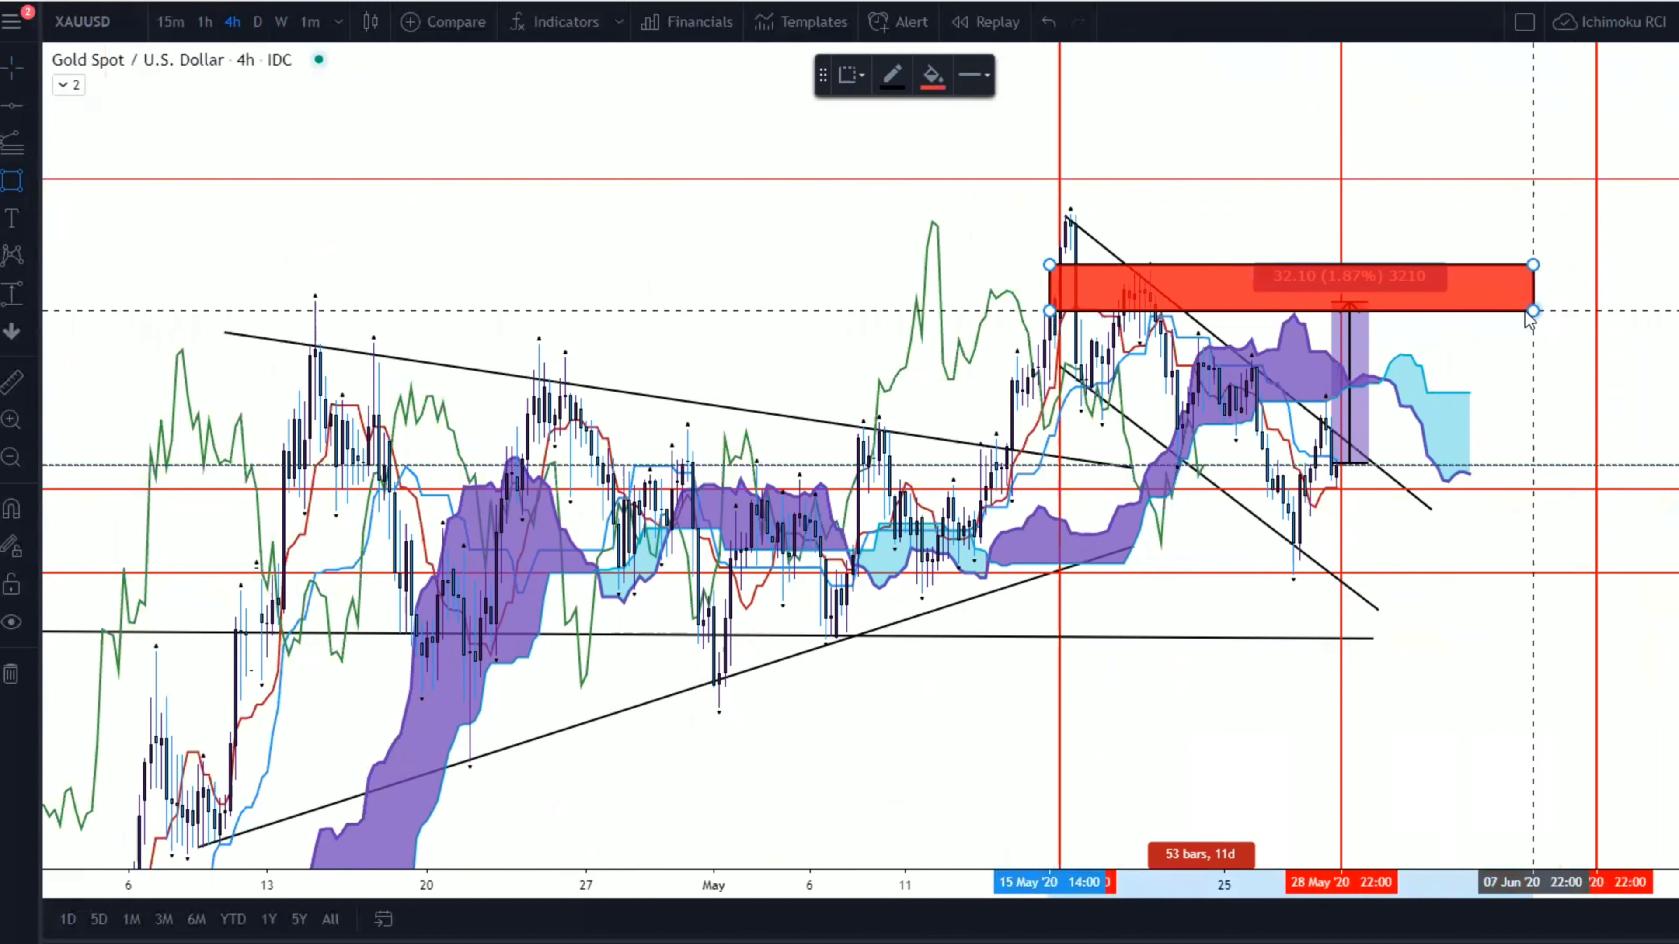
left_click(1523, 301)
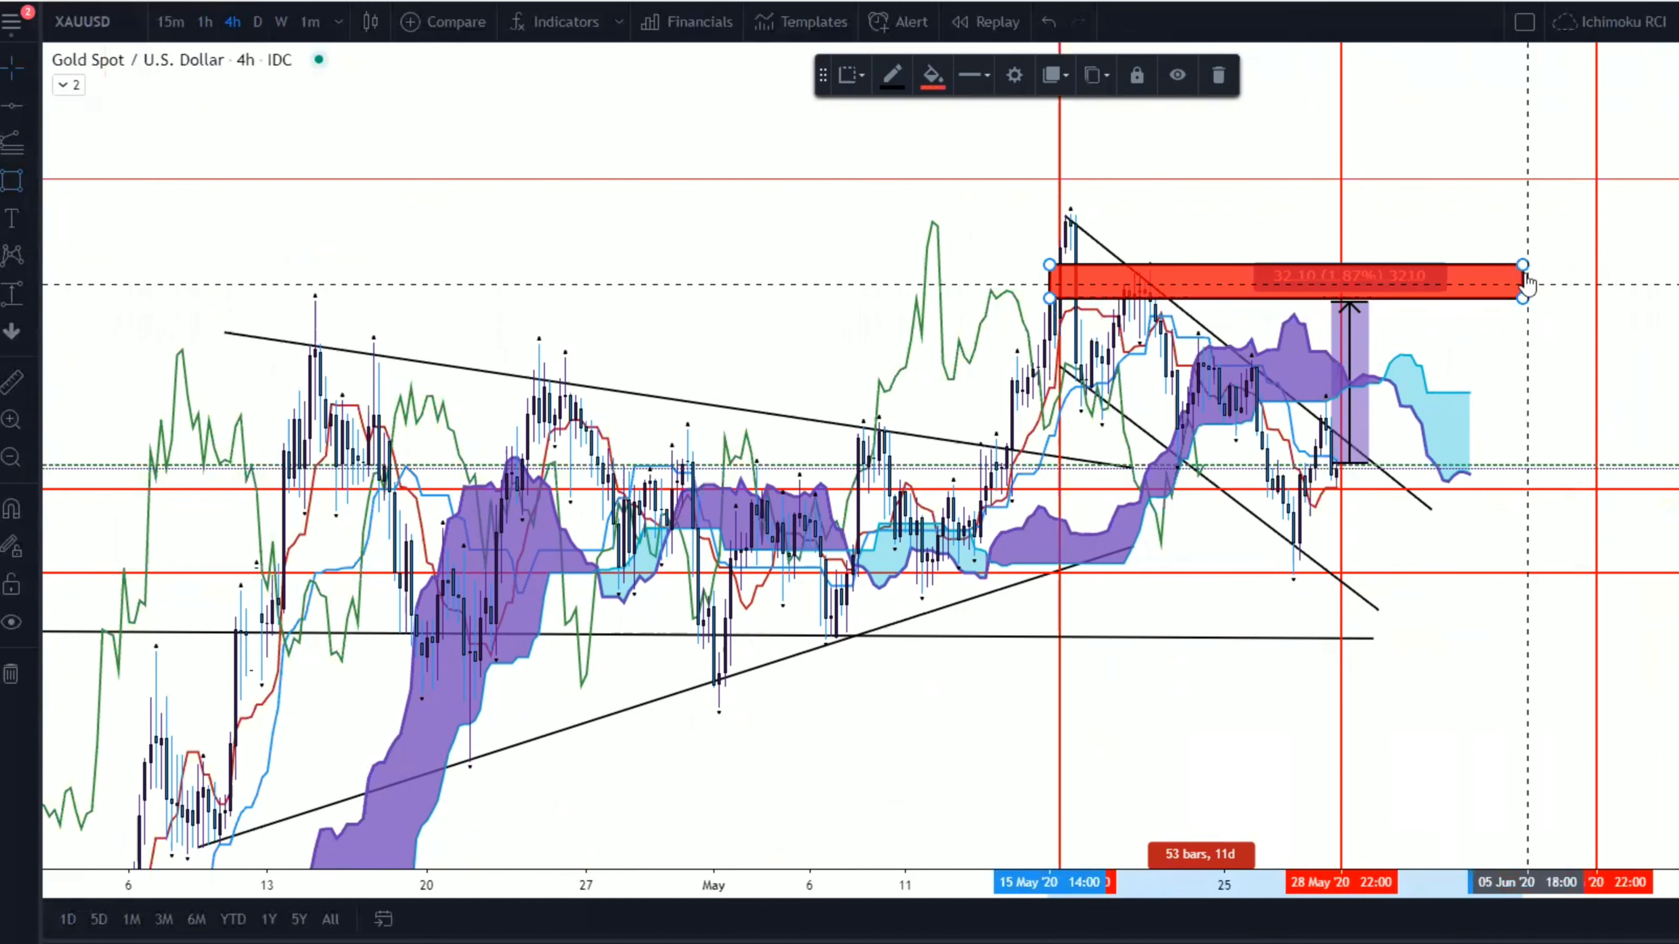
Narrow the red rectangle to a thin band directly above the price range's upper edge, ending around 5 June.
left_click_drag(1523, 265, 1519, 301)
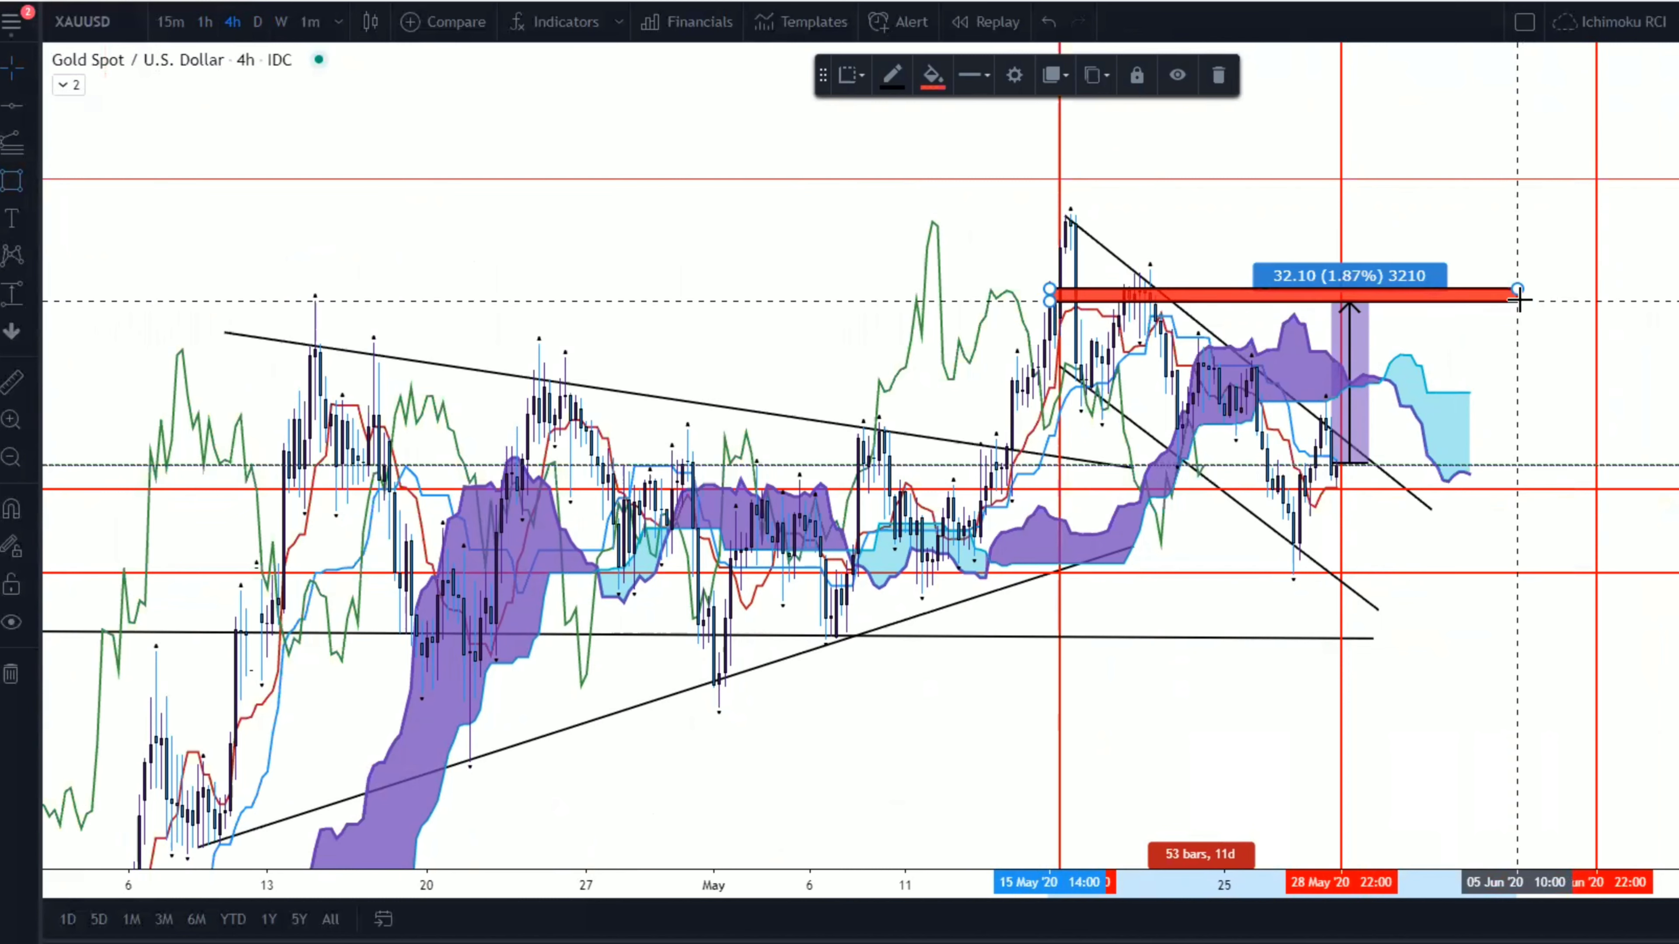
left_click_drag(1518, 301, 1524, 302)
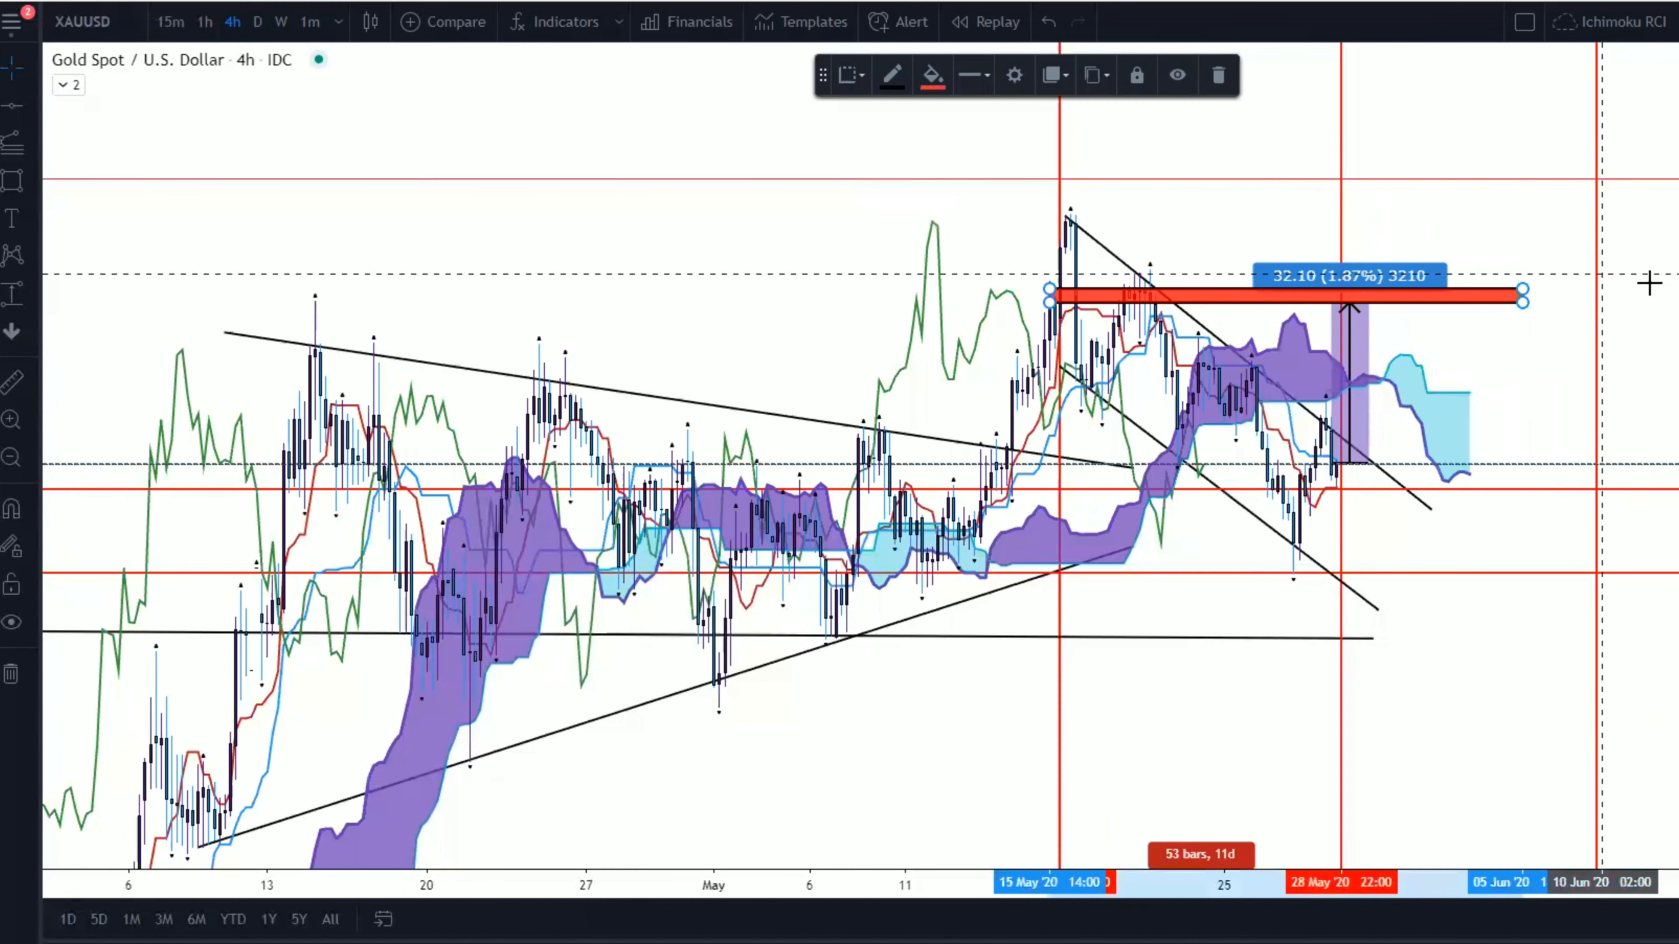
left_click(1641, 307)
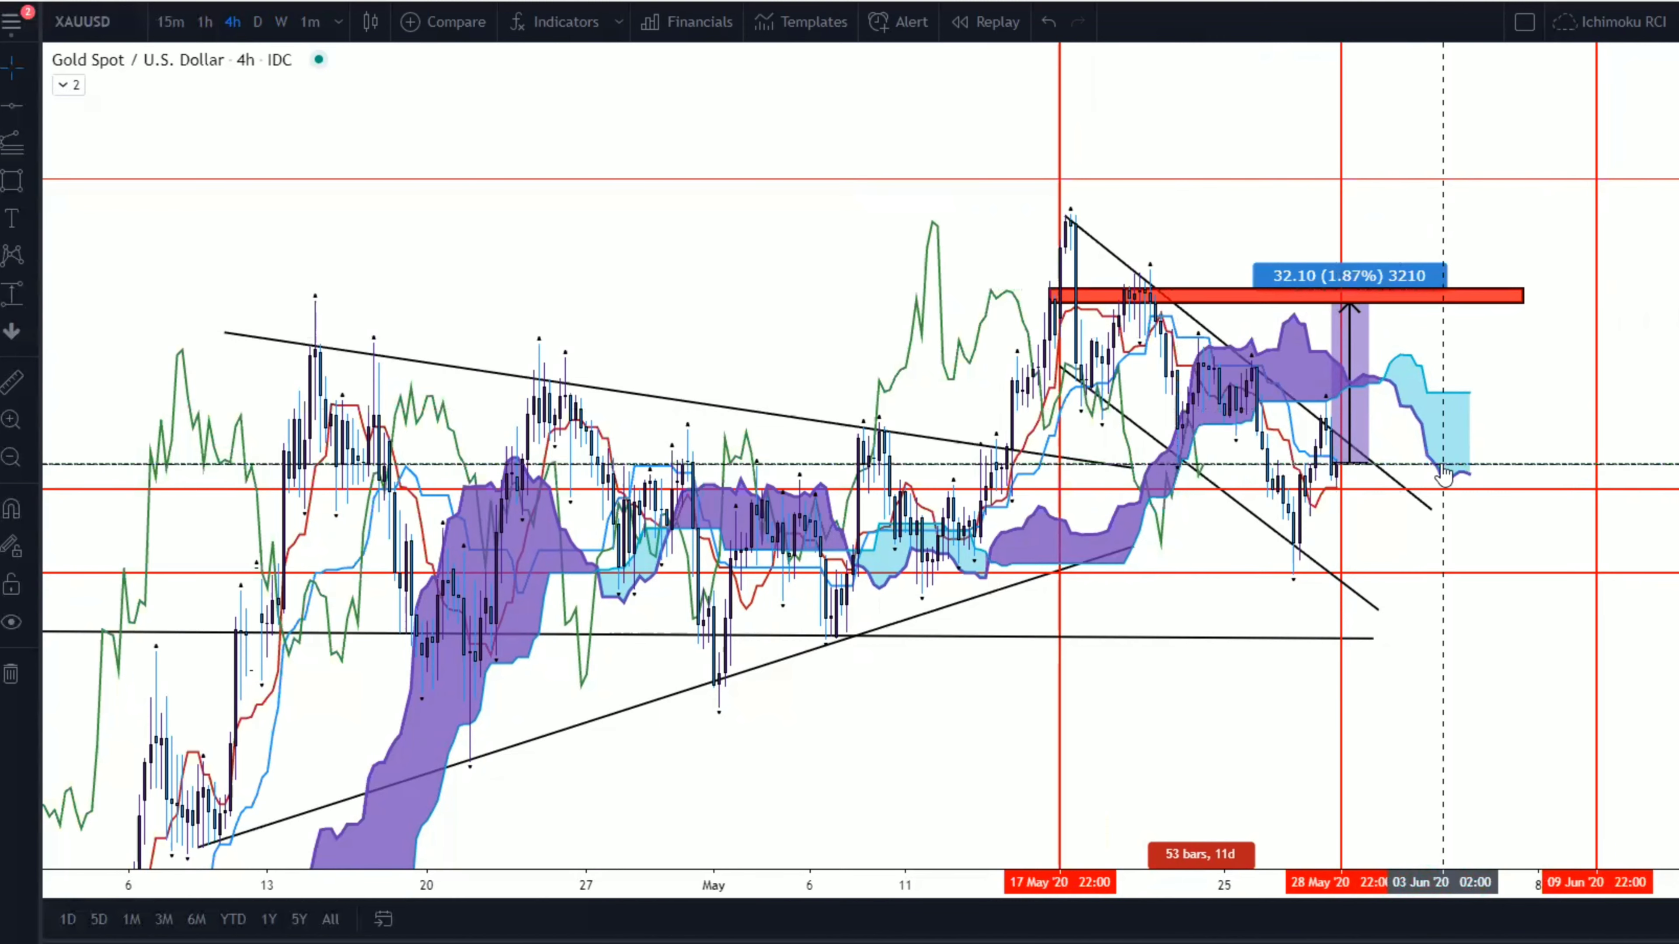
Examine the latest 4h candles and the price target against the red band, the descending channel and the Ichimoku cloud.
scroll(750, 821, "up", 3)
scroll(750, 820, "up", 2)
left_click_drag(1101, 879, 993, 870)
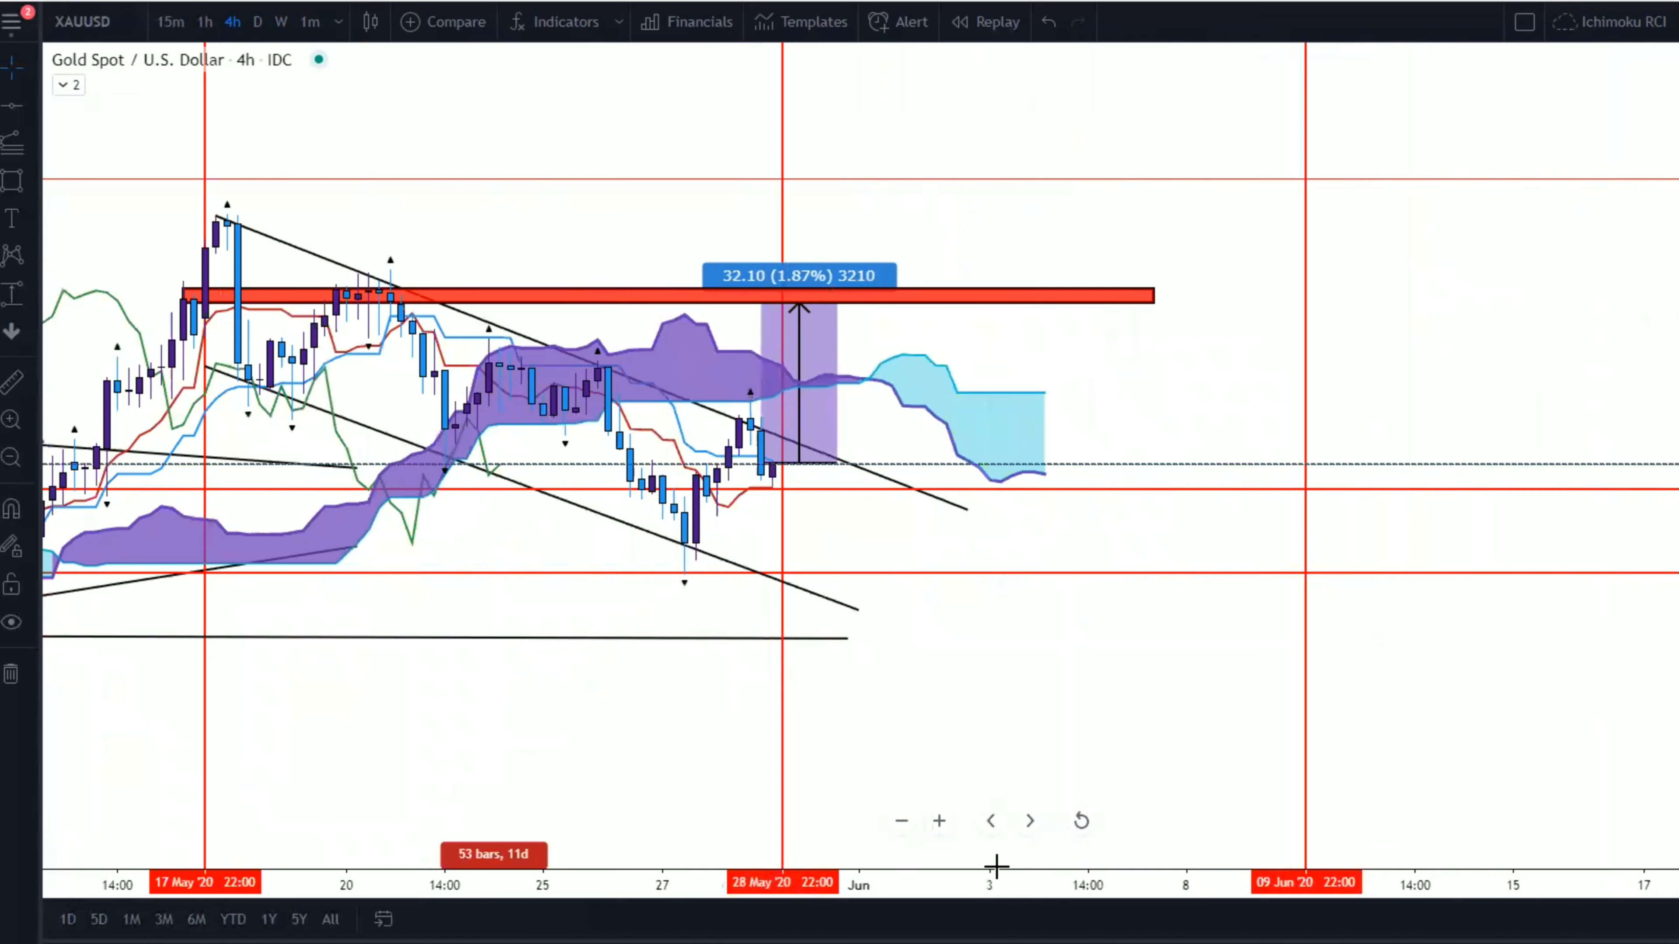
left_click_drag(982, 727, 1196, 697)
scroll(1105, 701, "up", 3)
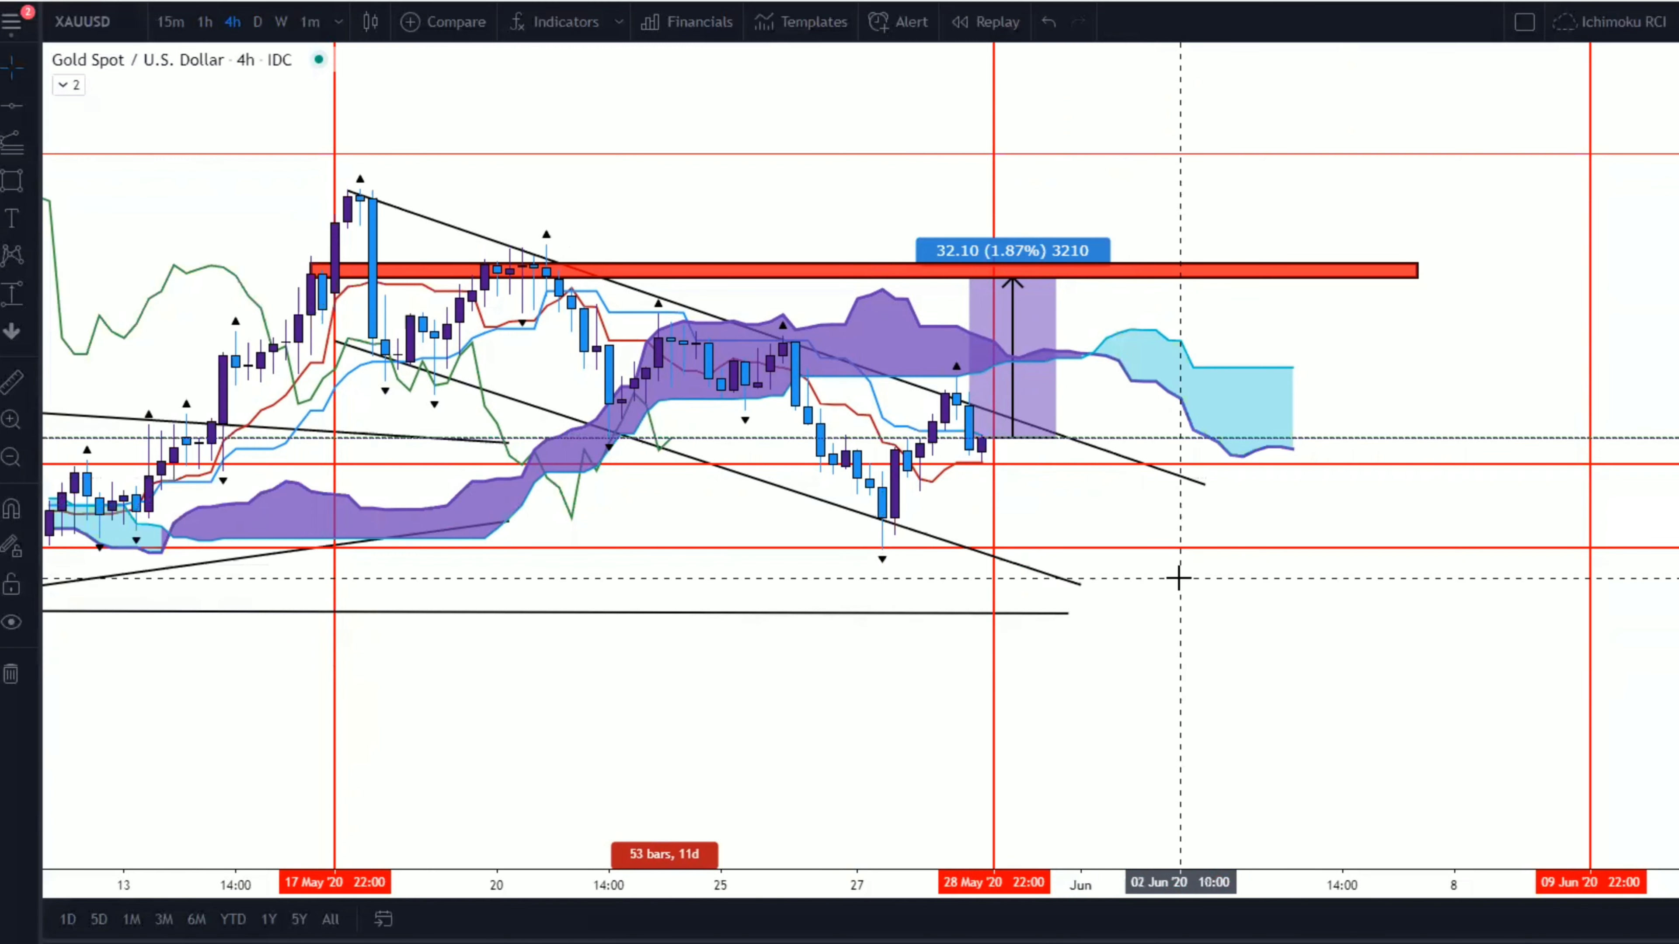
left_click(1044, 271)
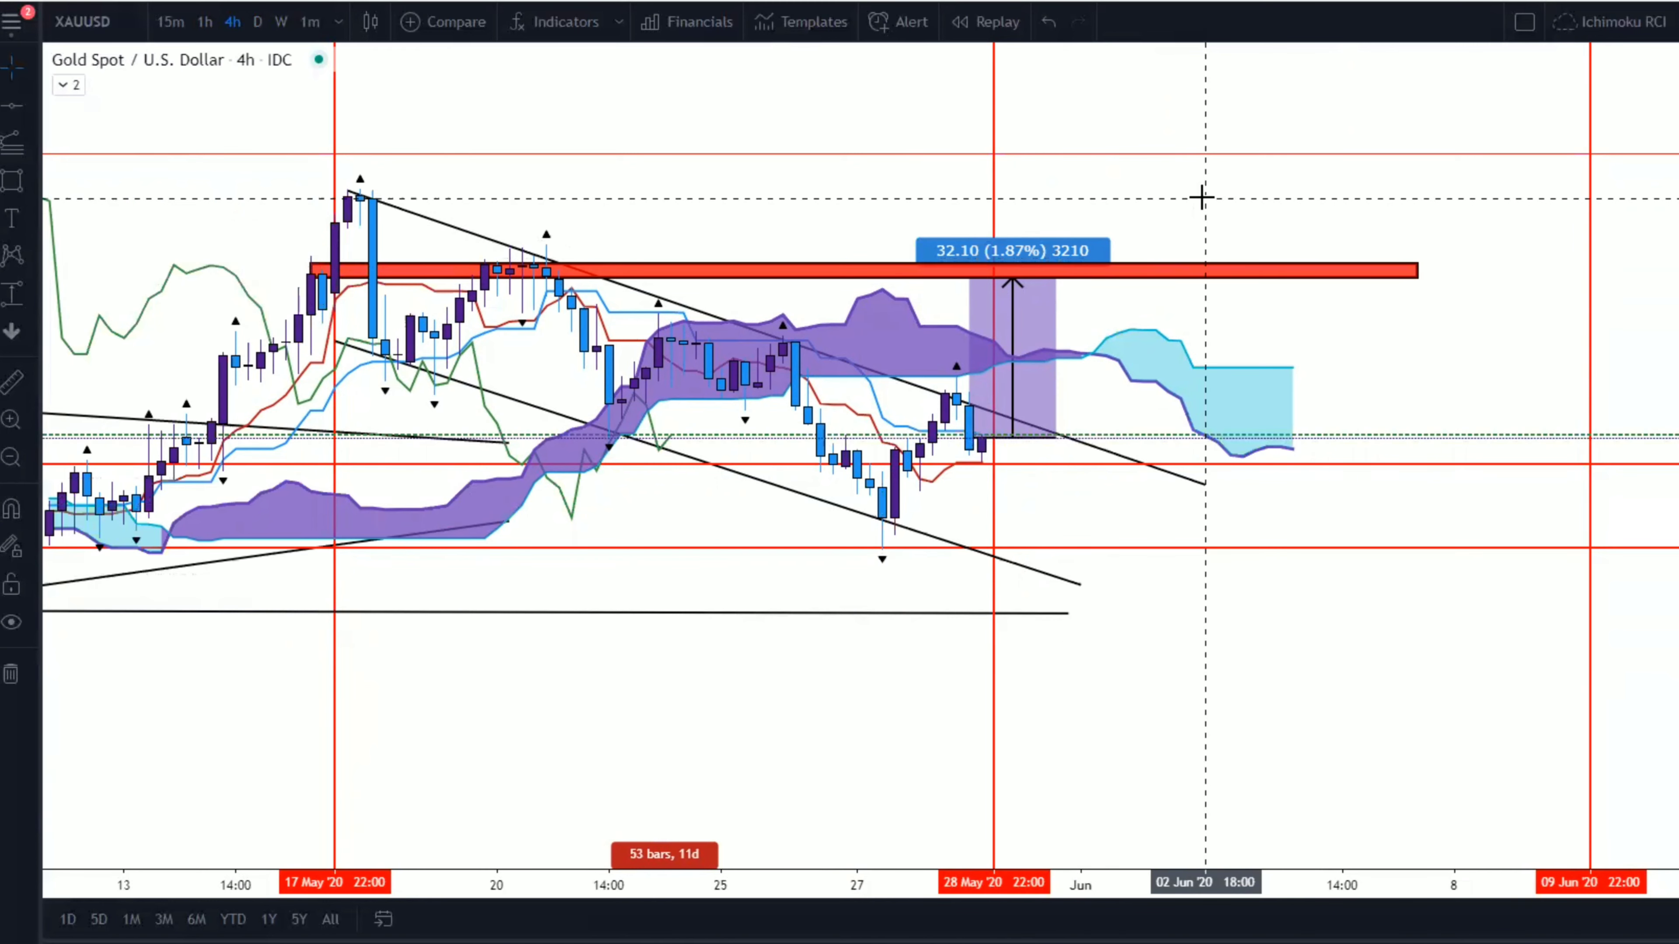